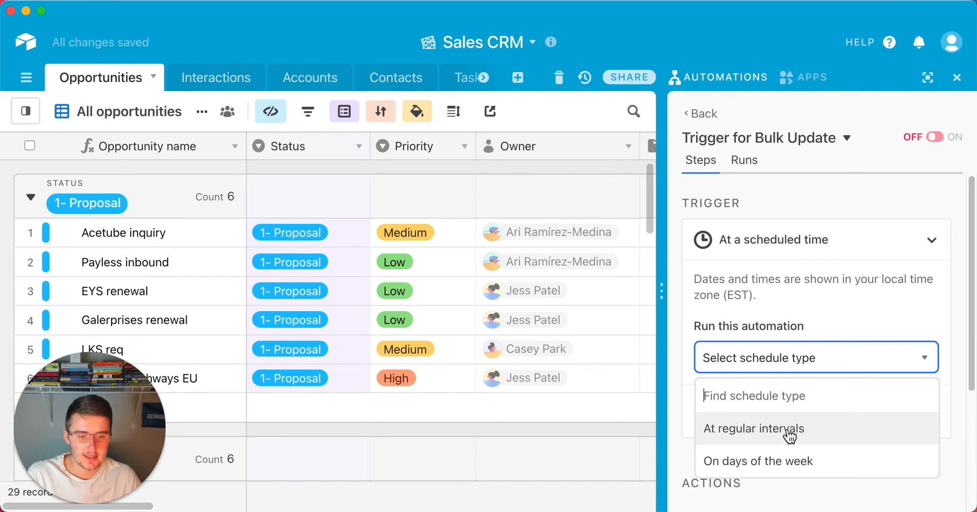
Schedule the automation trigger to run on days of the week.
{"action": "left_click", "coordinate": [772, 461]}
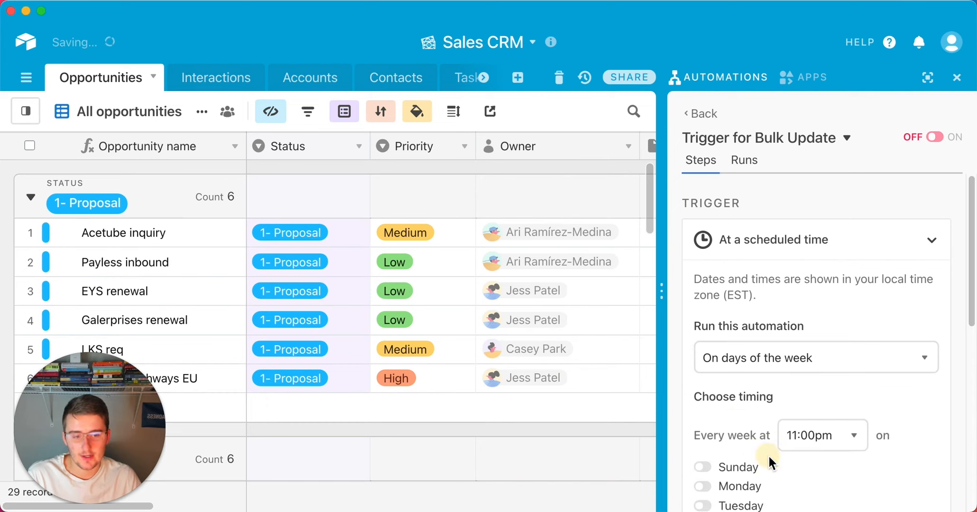
{"action": "scroll", "coordinate": [768, 405], "scroll_direction": "down", "scroll_amount": 1}
{"action": "left_click", "coordinate": [756, 334]}
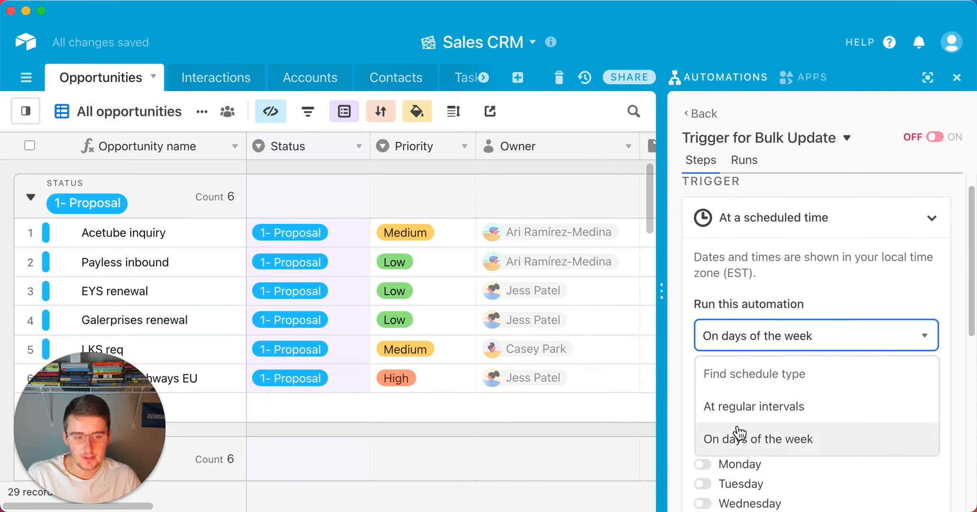
{"action": "left_click", "coordinate": [686, 395]}
{"action": "scroll", "coordinate": [803, 332], "scroll_direction": "down", "scroll_amount": 4}
Enable all seven days, Sunday through Saturday, in the trigger's weekly timing.
{"action": "left_click", "coordinate": [738, 375]}
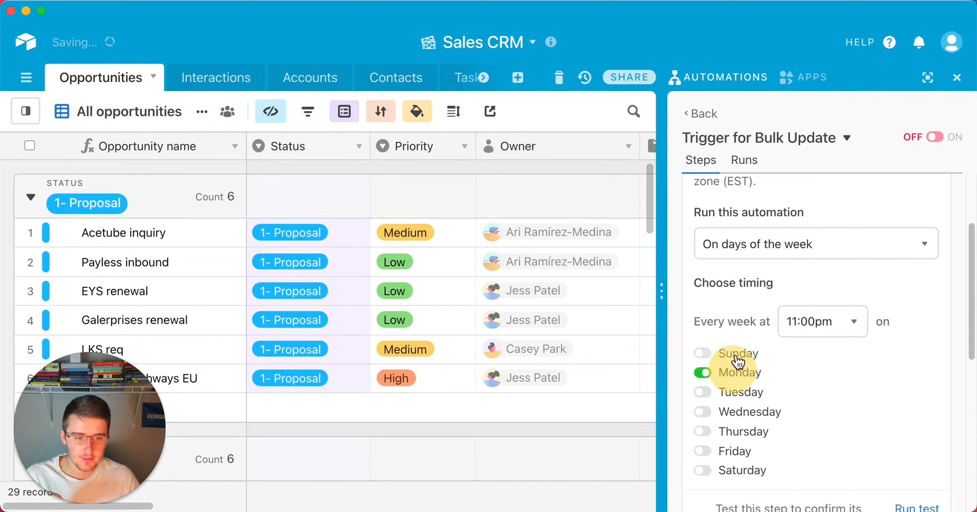
{"action": "left_click", "coordinate": [736, 353]}
{"action": "left_click", "coordinate": [738, 393]}
{"action": "left_click", "coordinate": [740, 412]}
{"action": "left_click", "coordinate": [731, 433]}
{"action": "left_click", "coordinate": [733, 452]}
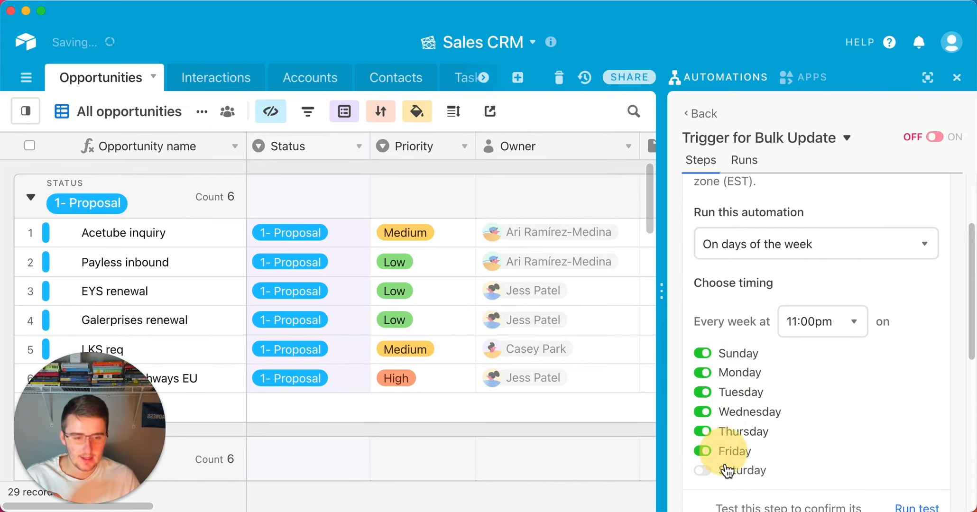
{"action": "left_click", "coordinate": [736, 471]}
Set the trigger's run time to 1:00pm.
{"action": "left_click", "coordinate": [819, 323]}
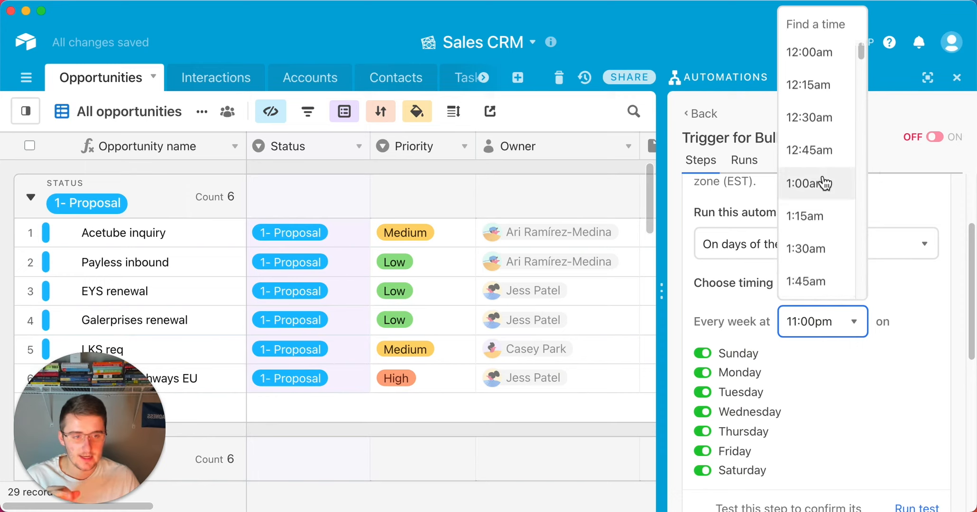
{"action": "scroll", "coordinate": [824, 185], "scroll_direction": "down", "scroll_amount": 5}
{"action": "scroll", "coordinate": [824, 189], "scroll_direction": "down", "scroll_amount": 20}
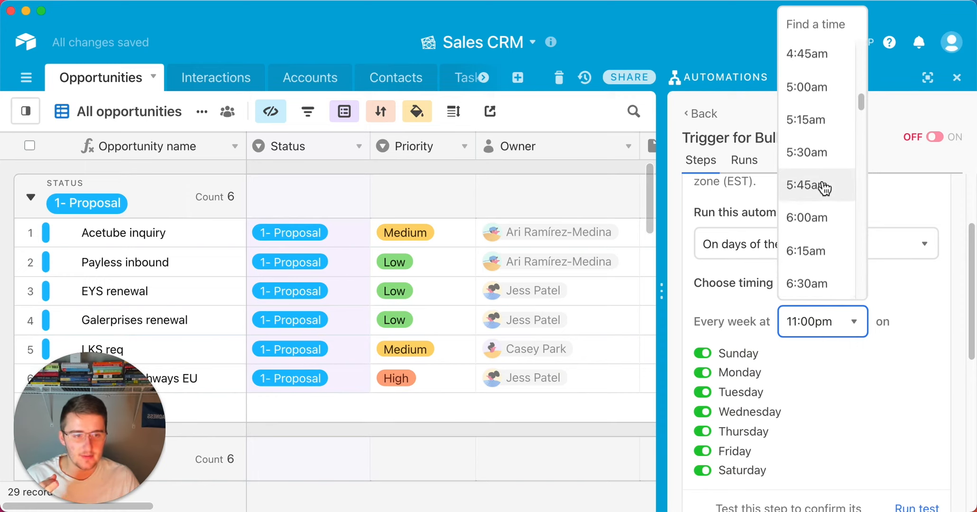
{"action": "scroll", "coordinate": [824, 190], "scroll_direction": "down", "scroll_amount": 5}
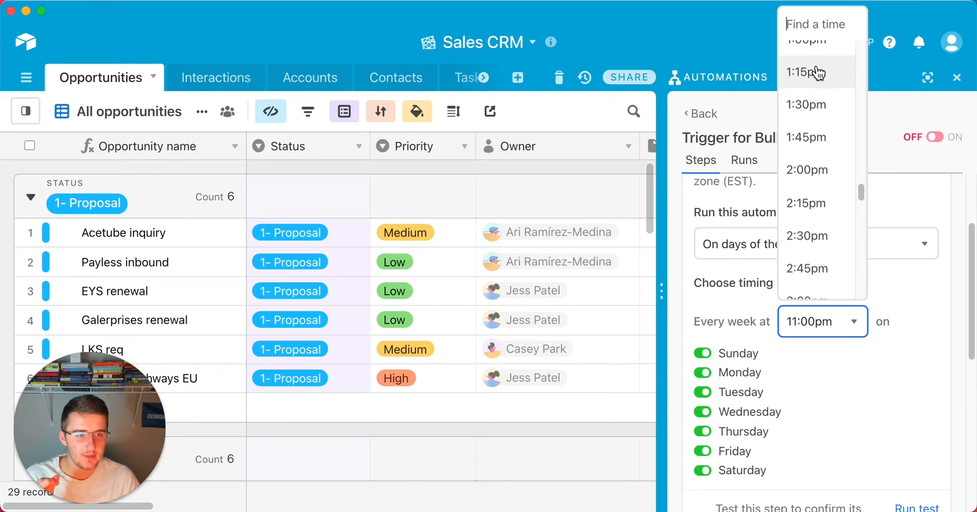
{"action": "left_click", "coordinate": [816, 41]}
Run the test for the scheduled-time trigger and finish its configuration.
{"action": "scroll", "coordinate": [835, 370], "scroll_direction": "down", "scroll_amount": 3}
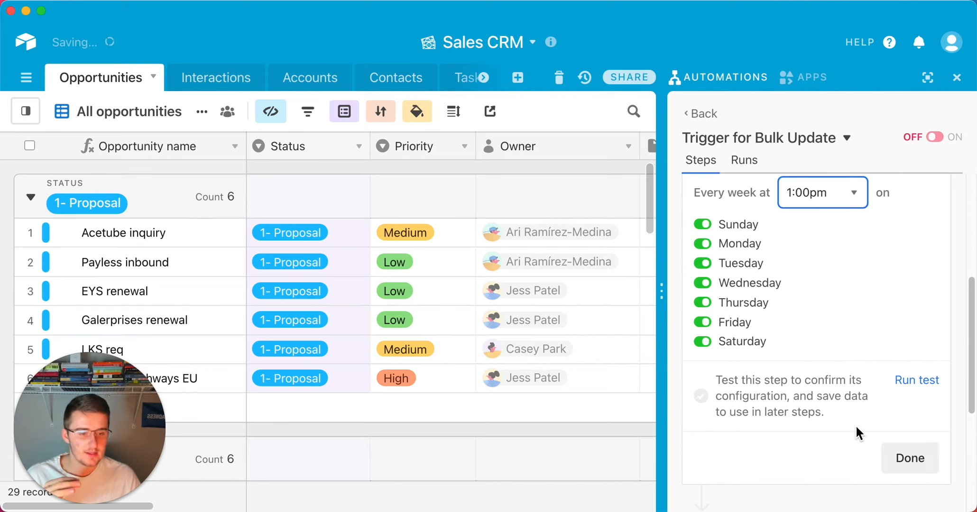
{"action": "left_click", "coordinate": [930, 382]}
{"action": "left_click", "coordinate": [907, 469]}
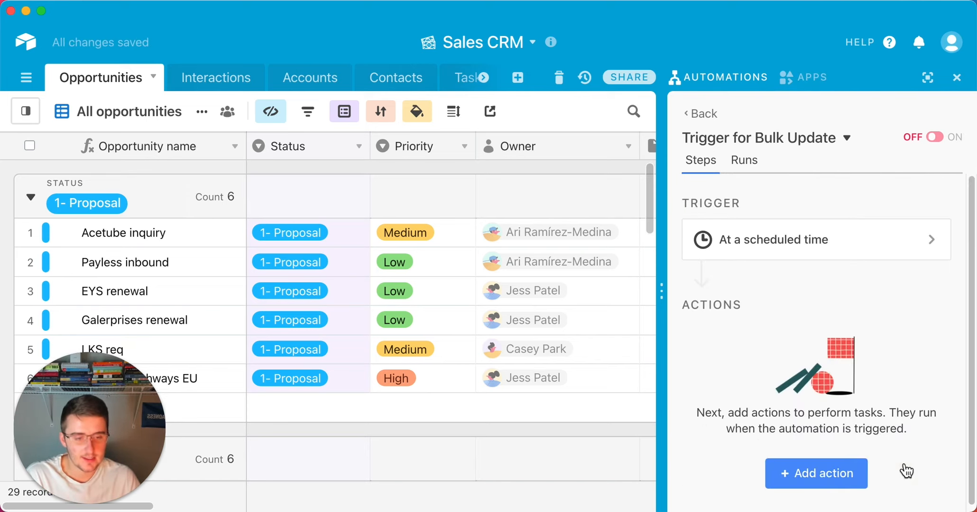
Reopen the scheduled-time trigger to review its timing, test it again and close it.
{"action": "left_click", "coordinate": [733, 254]}
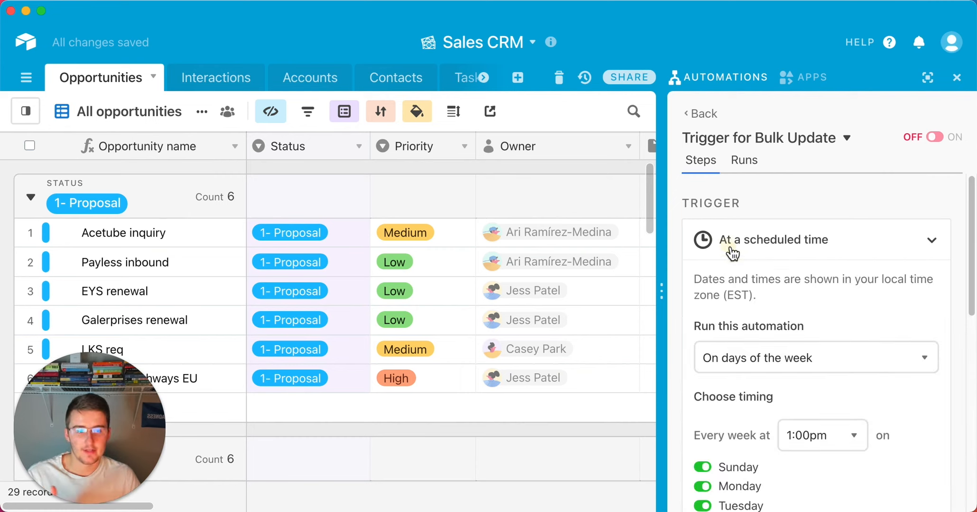
{"action": "scroll", "coordinate": [791, 332], "scroll_direction": "down", "scroll_amount": 3}
{"action": "scroll", "coordinate": [802, 356], "scroll_direction": "down", "scroll_amount": 2}
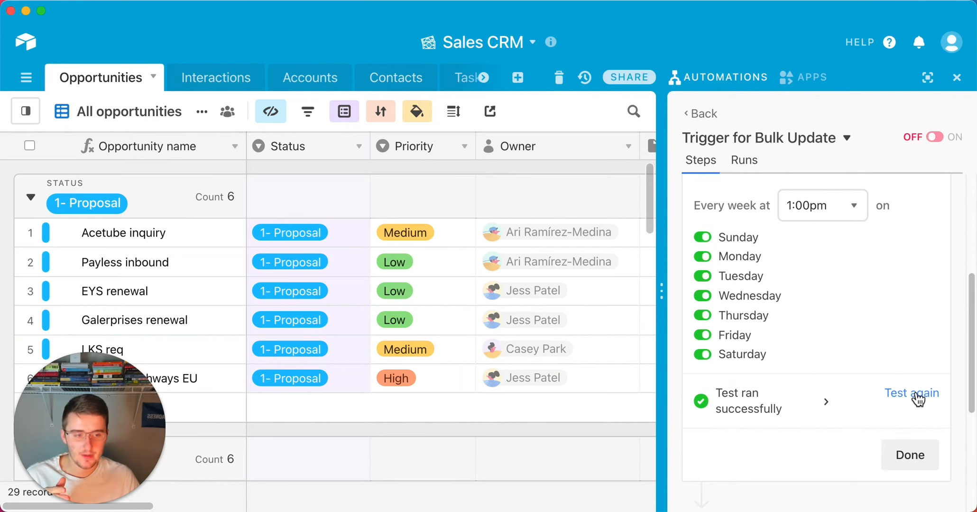
{"action": "left_click", "coordinate": [913, 395]}
{"action": "left_click", "coordinate": [909, 453]}
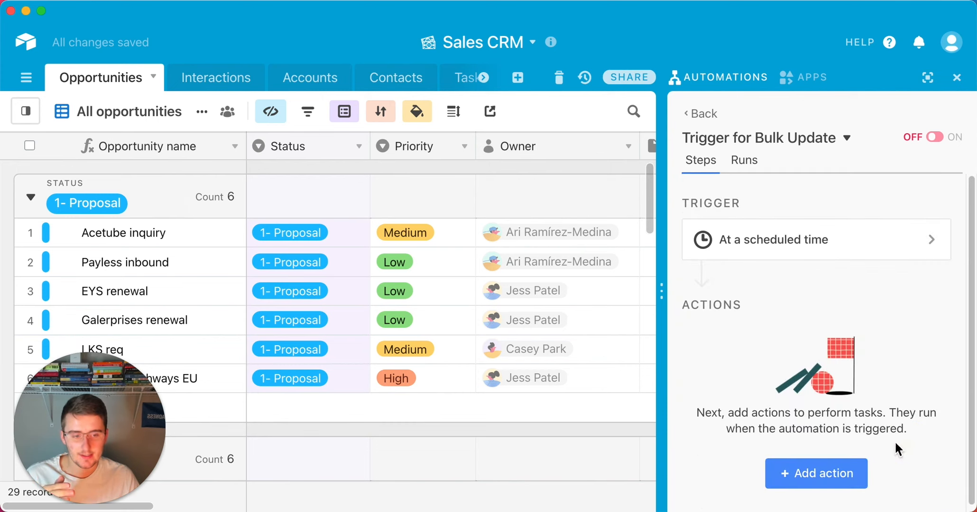
Add an Airtable Find records action to the automation.
{"action": "left_click", "coordinate": [817, 470]}
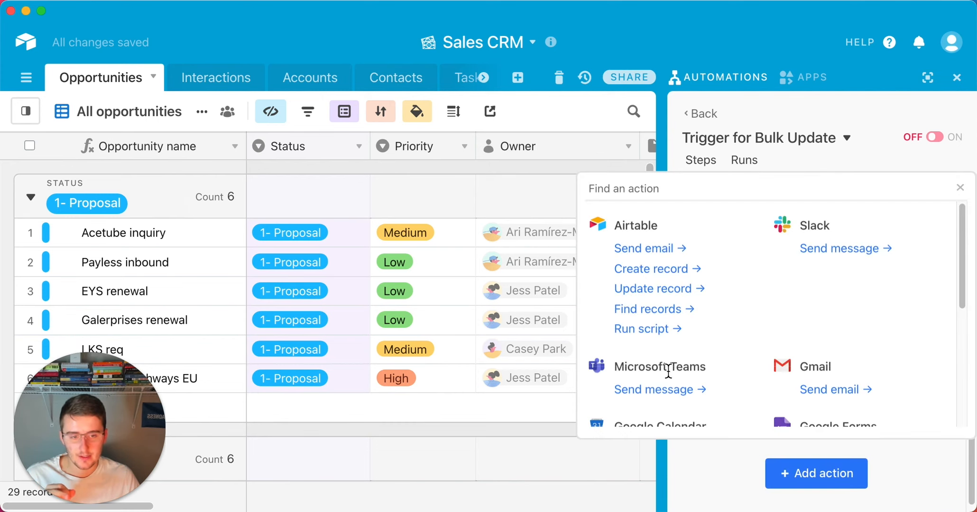
{"action": "left_click", "coordinate": [669, 309]}
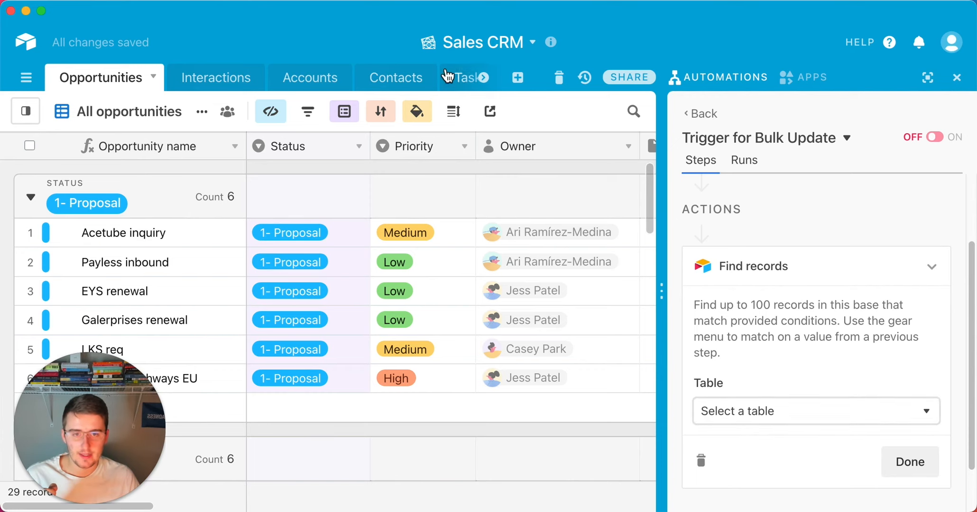
Check the configuration of the Proposals field in the Reports table, cancel without changes and return to the Opportunities table.
{"action": "left_click", "coordinate": [484, 77]}
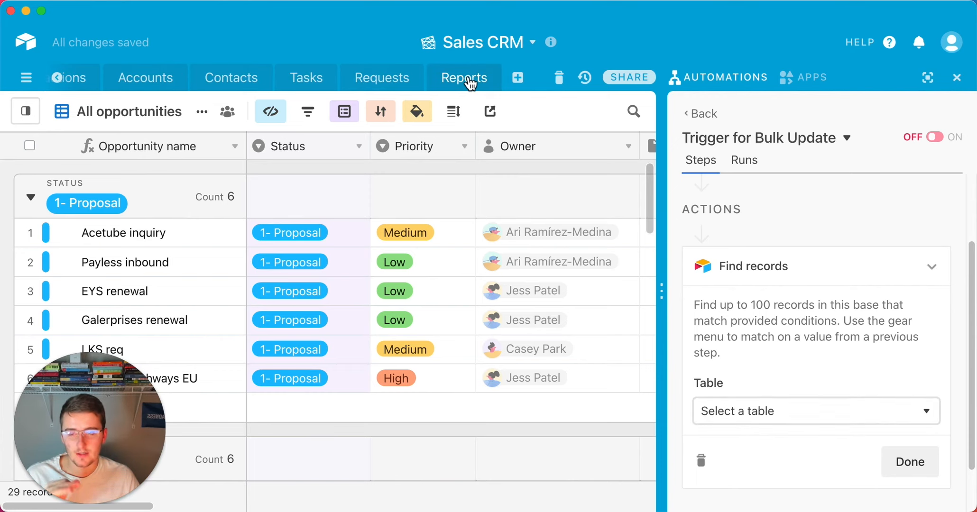
{"action": "left_click", "coordinate": [465, 78]}
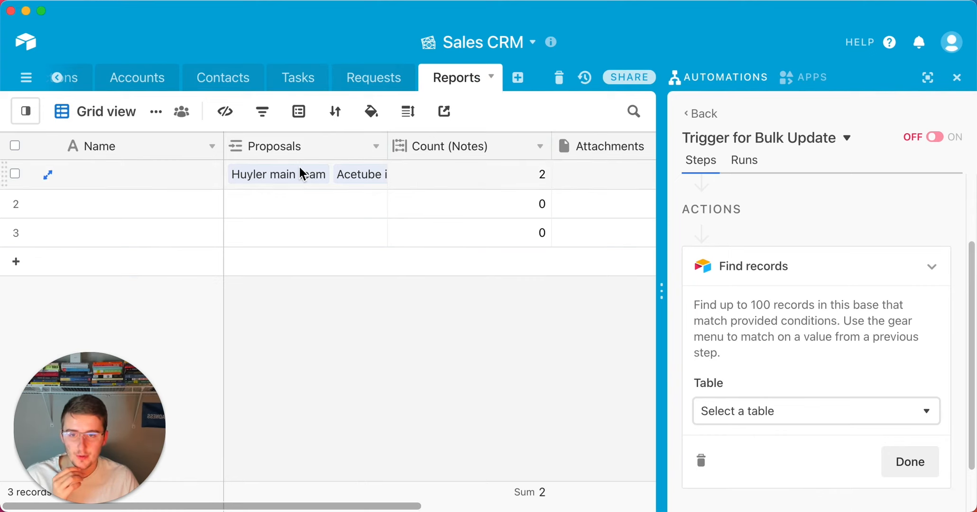
{"action": "left_click", "coordinate": [375, 147]}
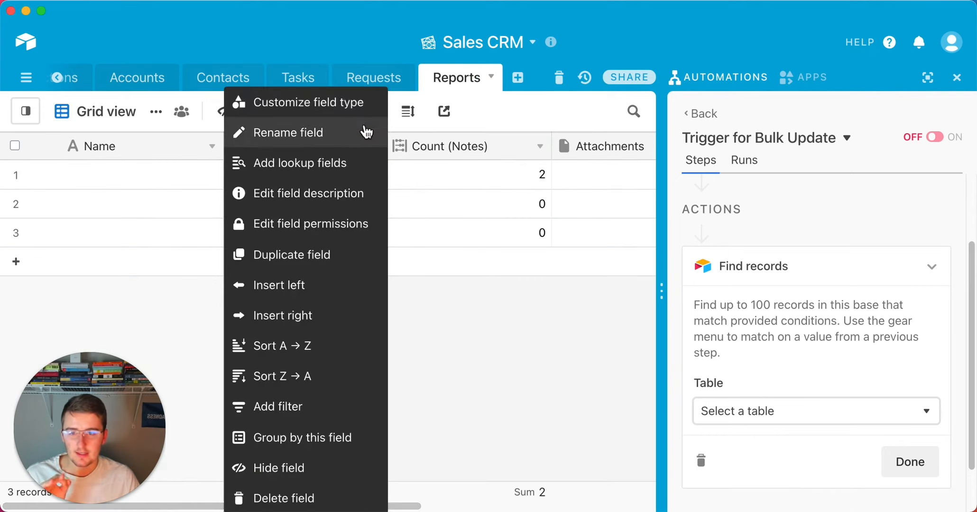
{"action": "left_click", "coordinate": [363, 116]}
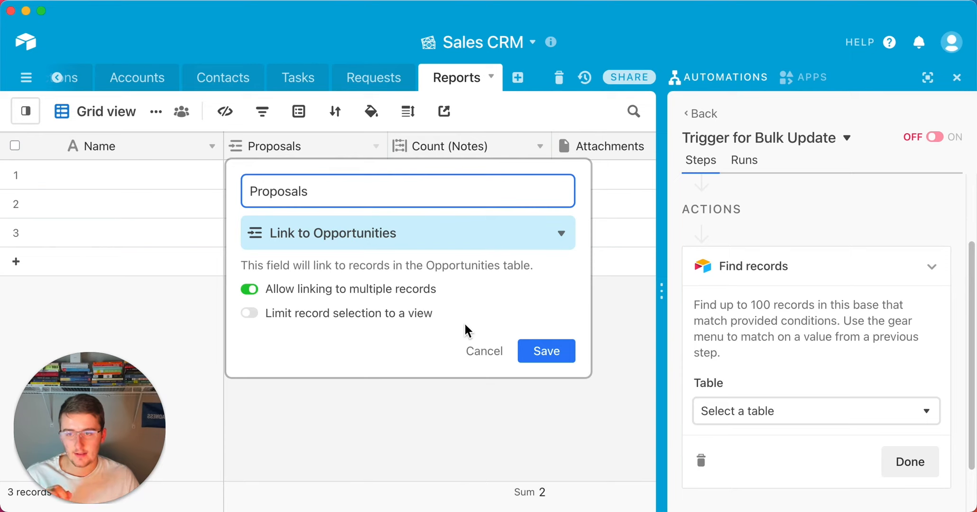
{"action": "left_click", "coordinate": [485, 351]}
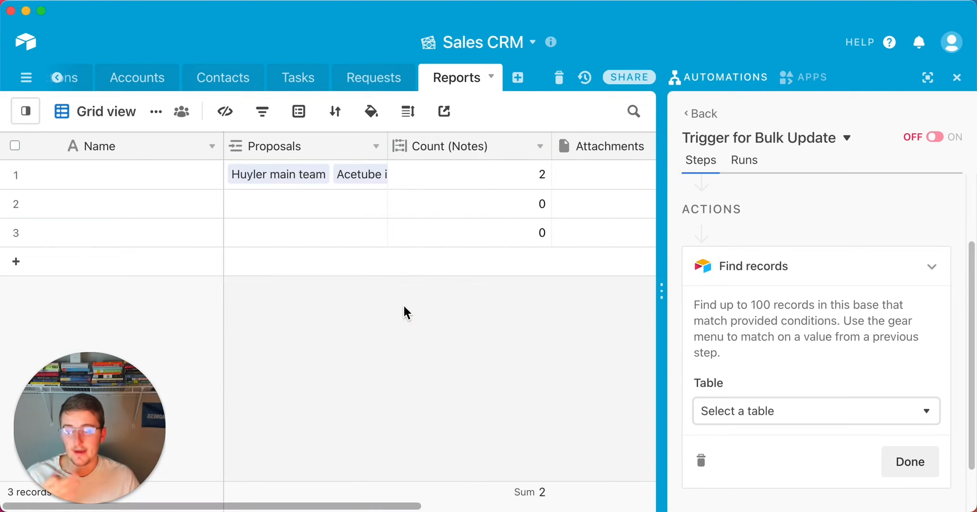
{"action": "left_click", "coordinate": [58, 78]}
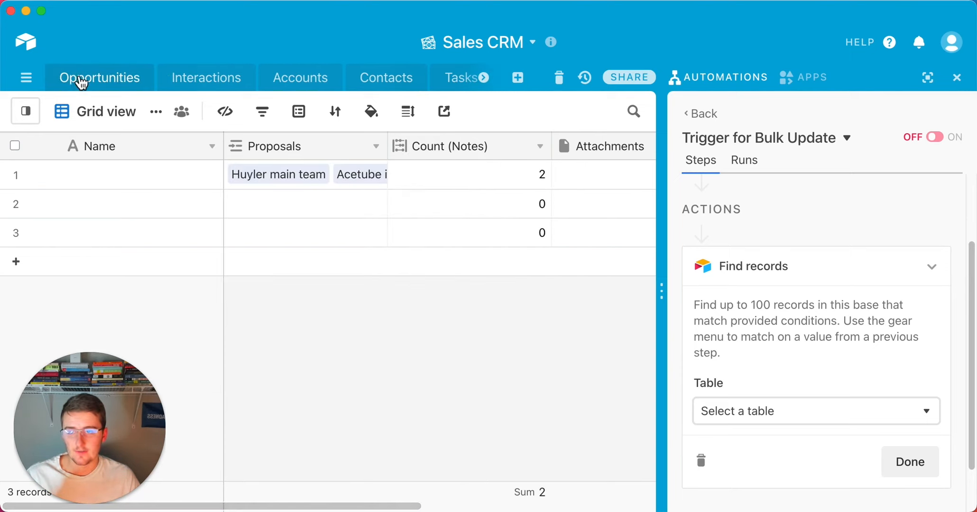
{"action": "left_click", "coordinate": [82, 80]}
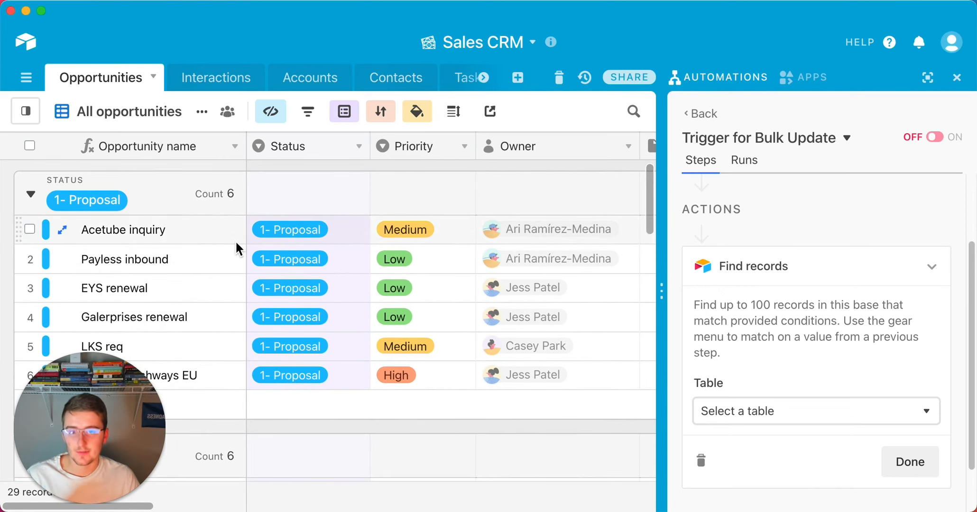
Configure Find records to search the Opportunities table with the condition Status is 1- Proposal.
{"action": "left_click", "coordinate": [812, 419]}
{"action": "left_click", "coordinate": [741, 434]}
{"action": "scroll", "coordinate": [771, 365], "scroll_direction": "down", "scroll_amount": 2}
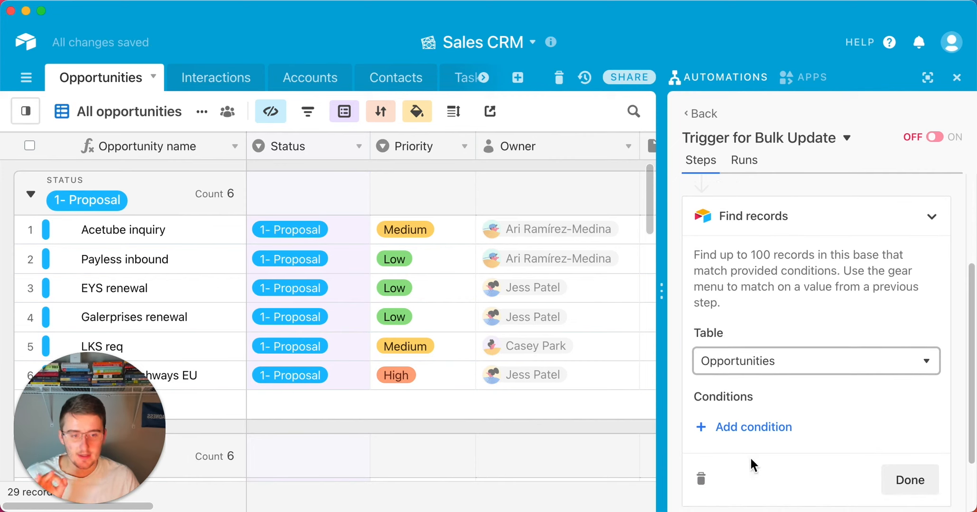
{"action": "left_click", "coordinate": [765, 438]}
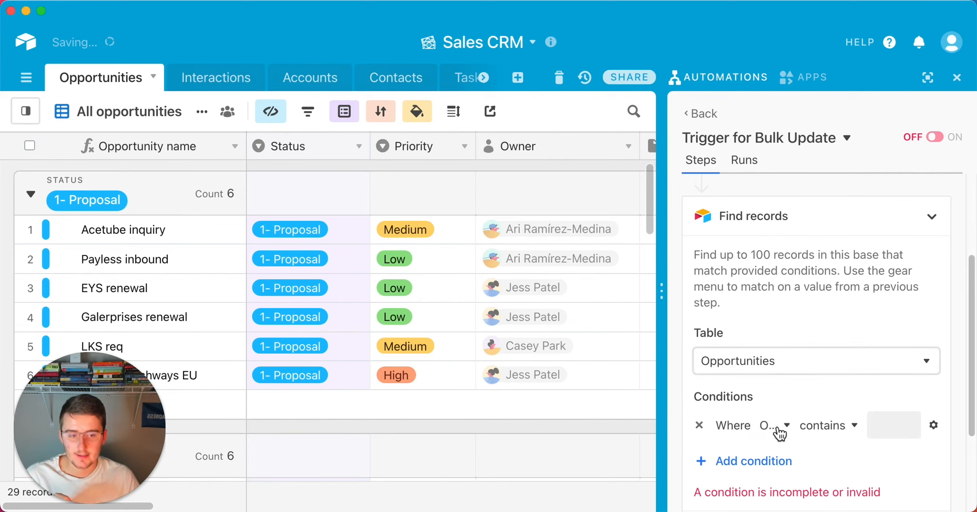
{"action": "left_click", "coordinate": [775, 425]}
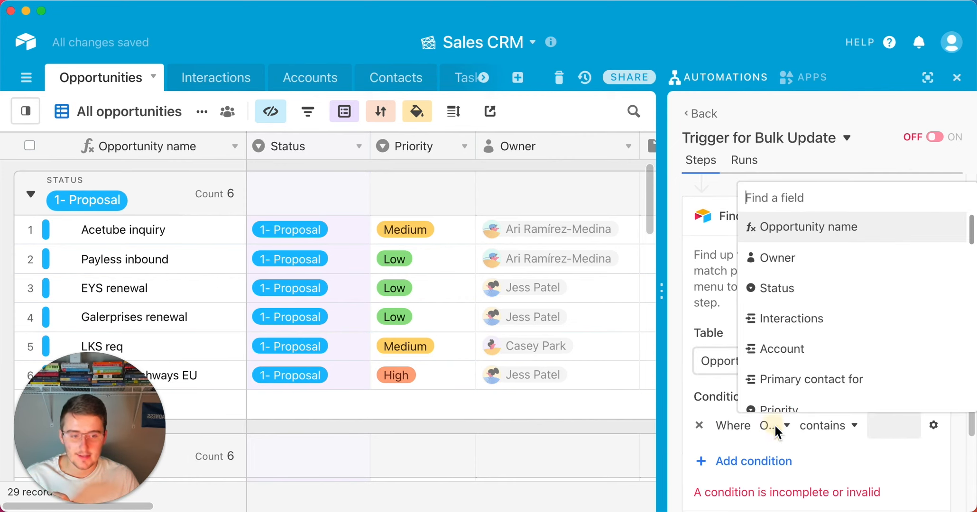
{"action": "left_click", "coordinate": [786, 289]}
{"action": "left_click", "coordinate": [860, 421]}
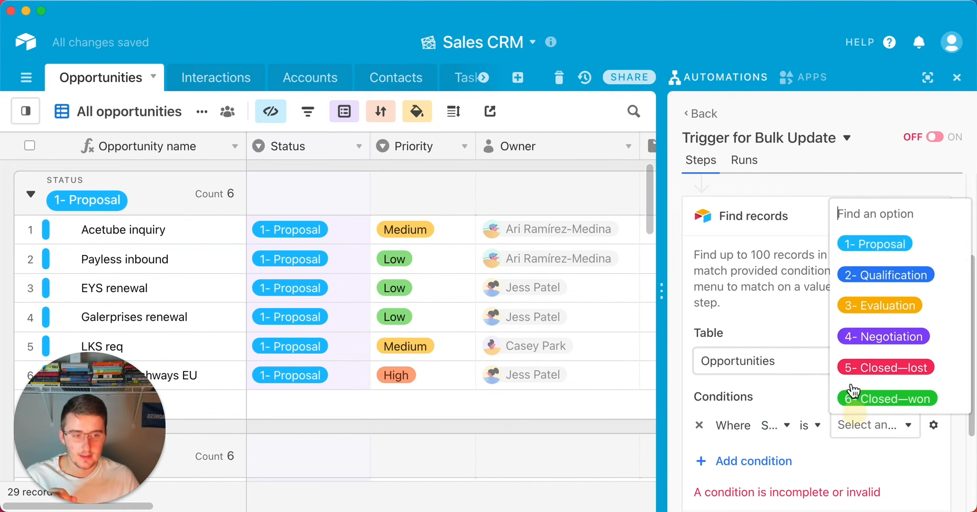
{"action": "left_click", "coordinate": [884, 243]}
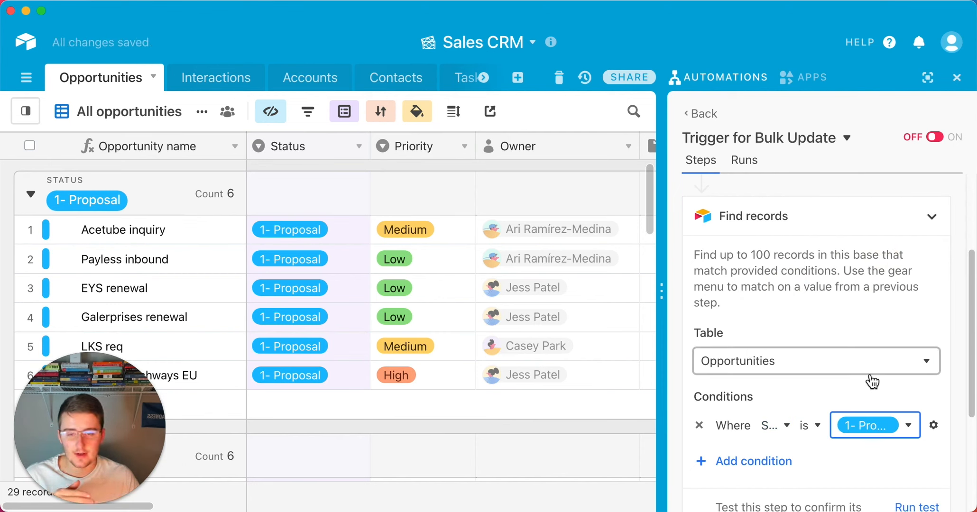
Run the test for the Find records action and finish its configuration.
{"action": "scroll", "coordinate": [872, 381], "scroll_direction": "down", "scroll_amount": 2}
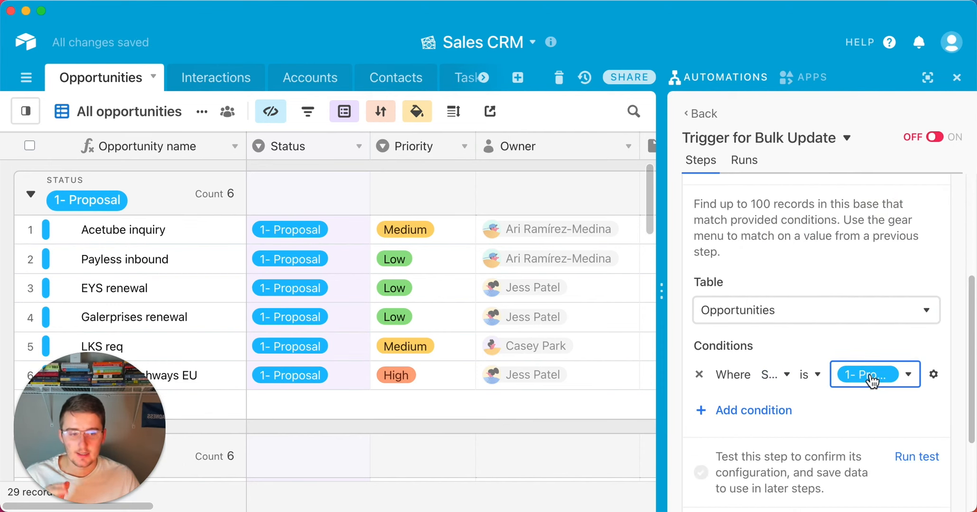
{"action": "left_click", "coordinate": [906, 458]}
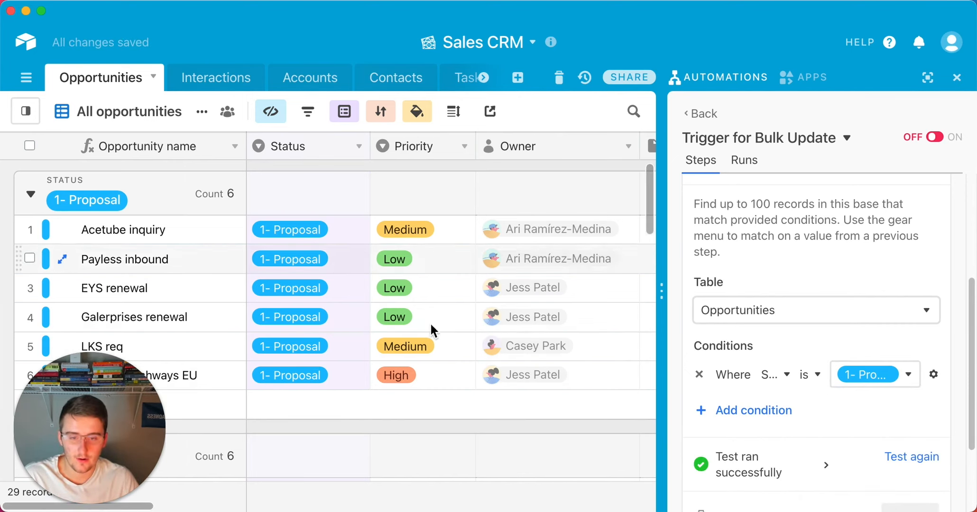
{"action": "scroll", "coordinate": [883, 370], "scroll_direction": "up", "scroll_amount": 2}
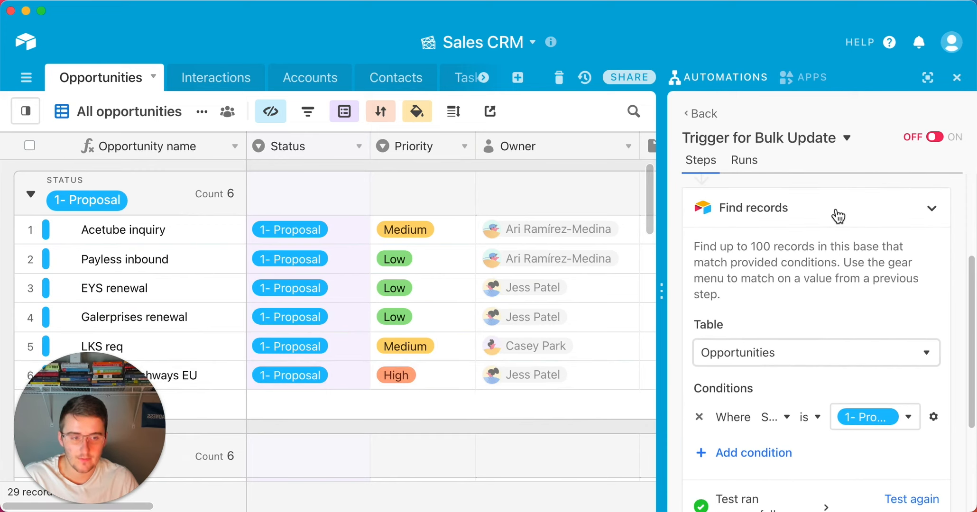
{"action": "scroll", "coordinate": [930, 455], "scroll_direction": "down", "scroll_amount": 5}
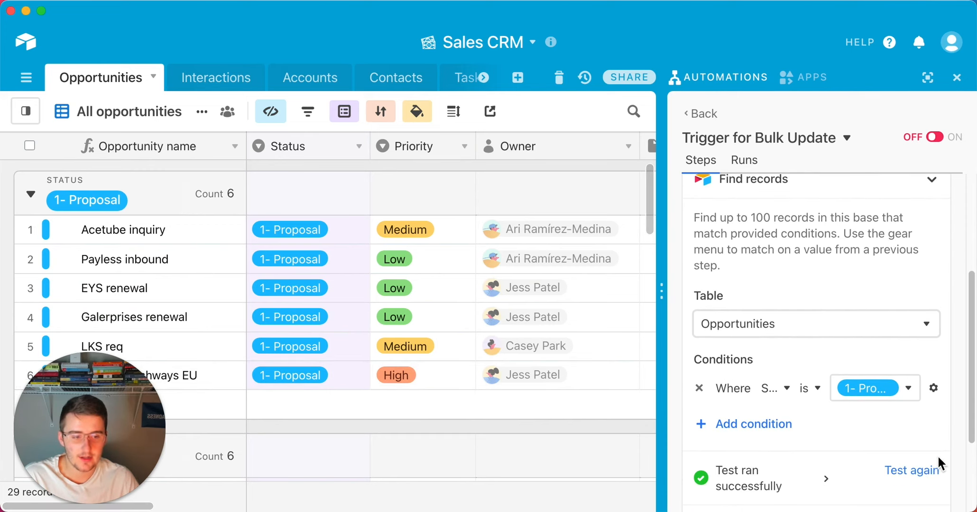
{"action": "left_click", "coordinate": [912, 451]}
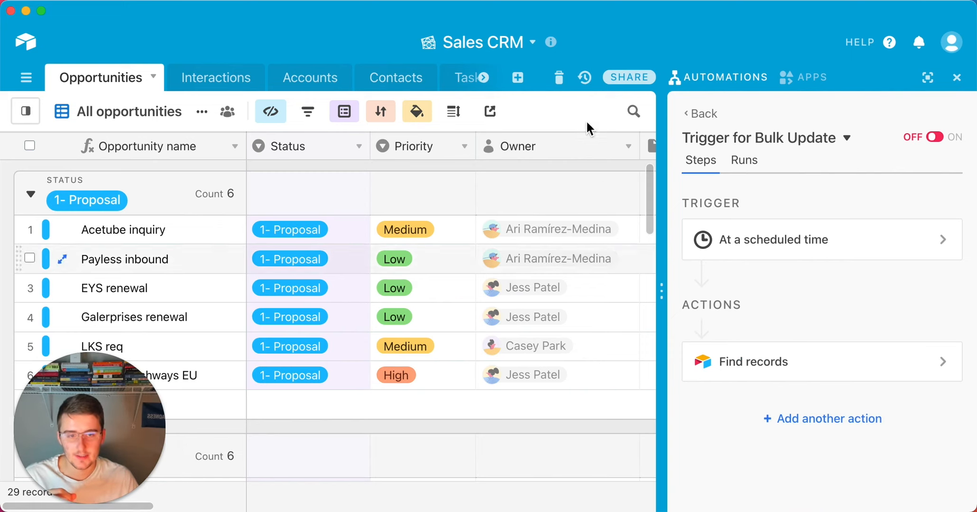
Open the Reports table and add a Create record action that targets the Reports table.
{"action": "left_click", "coordinate": [487, 75]}
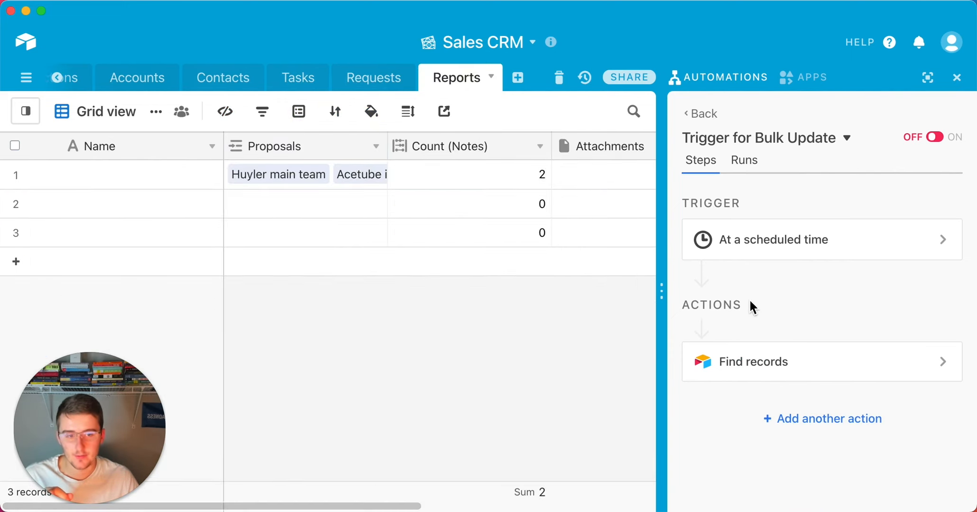
{"action": "left_click", "coordinate": [806, 421]}
{"action": "left_click", "coordinate": [788, 294]}
{"action": "left_click", "coordinate": [778, 406]}
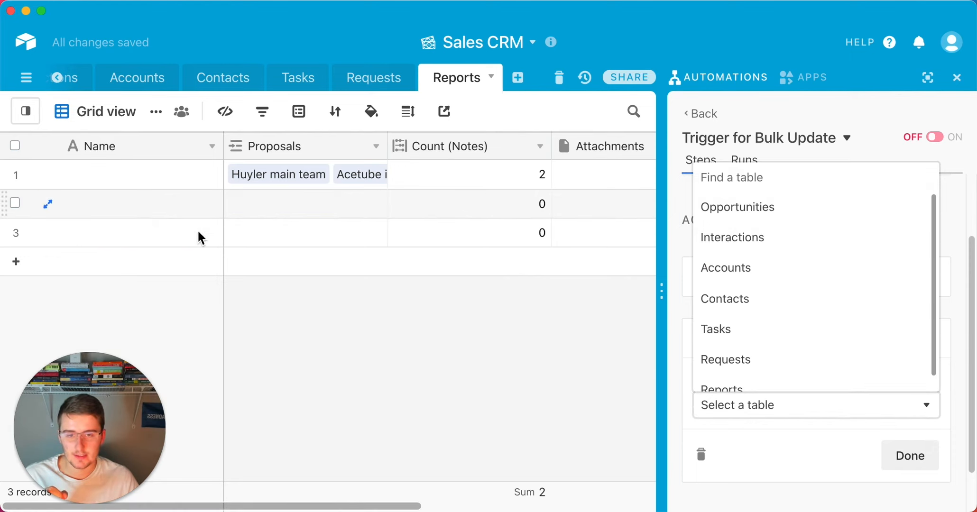
{"action": "scroll", "coordinate": [755, 351], "scroll_direction": "down", "scroll_amount": 1}
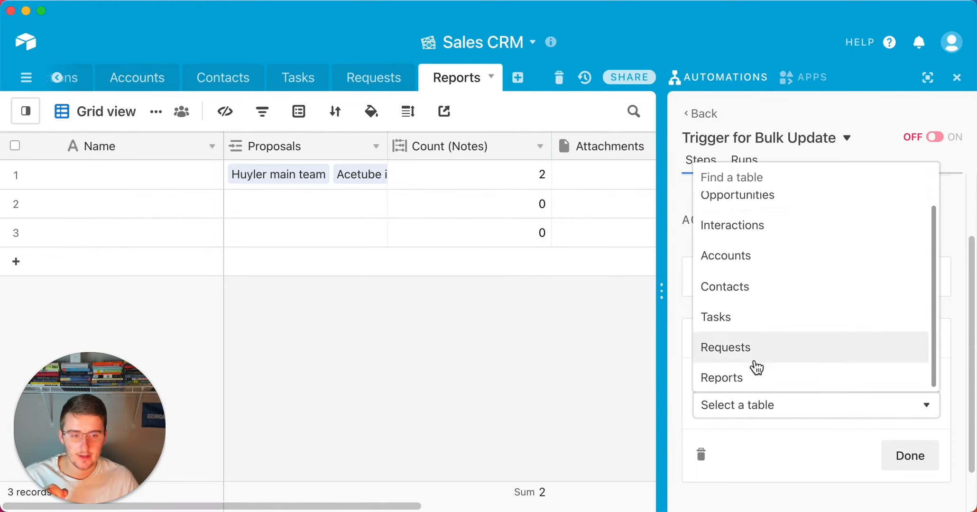
{"action": "left_click", "coordinate": [756, 385]}
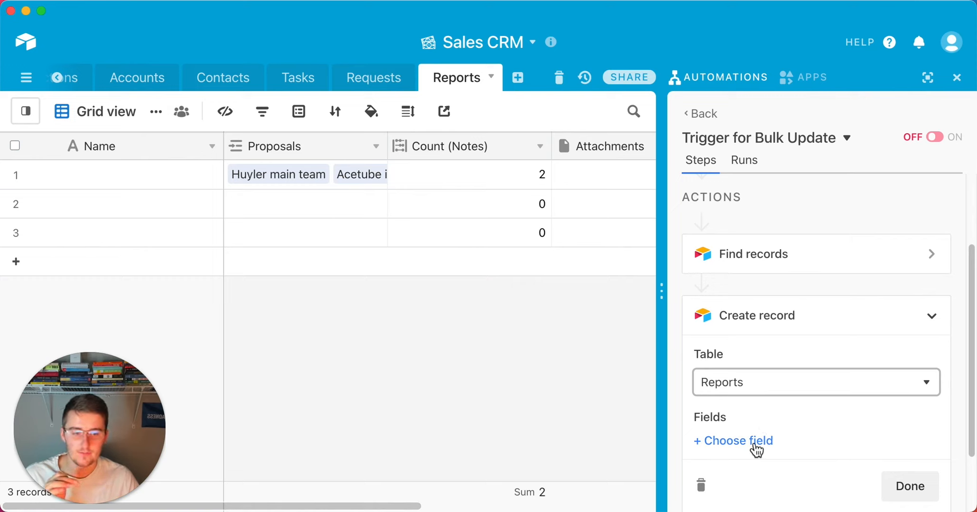
Add the Proposals field to the Create record action and fill it with the Record ID list from Step 2: Find records.
{"action": "scroll", "coordinate": [753, 404], "scroll_direction": "up", "scroll_amount": 3}
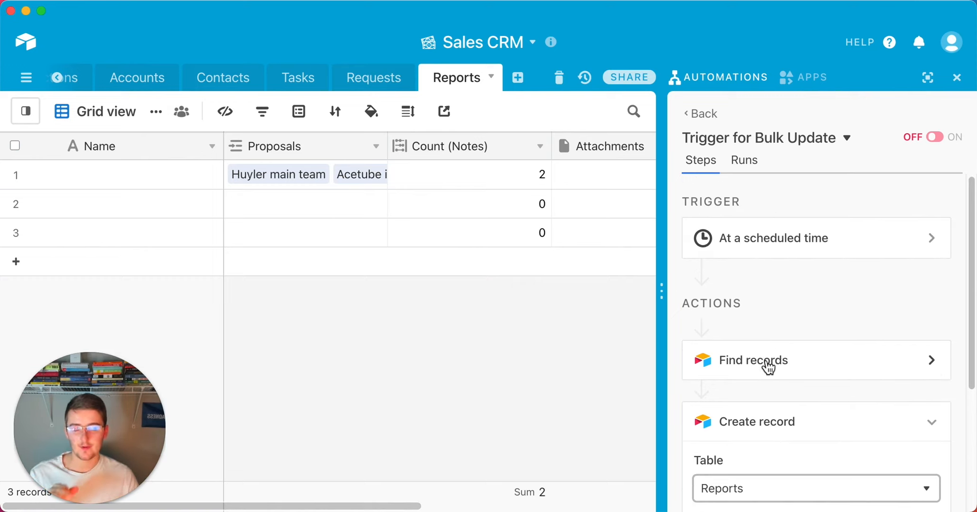
{"action": "scroll", "coordinate": [769, 368], "scroll_direction": "down", "scroll_amount": 1}
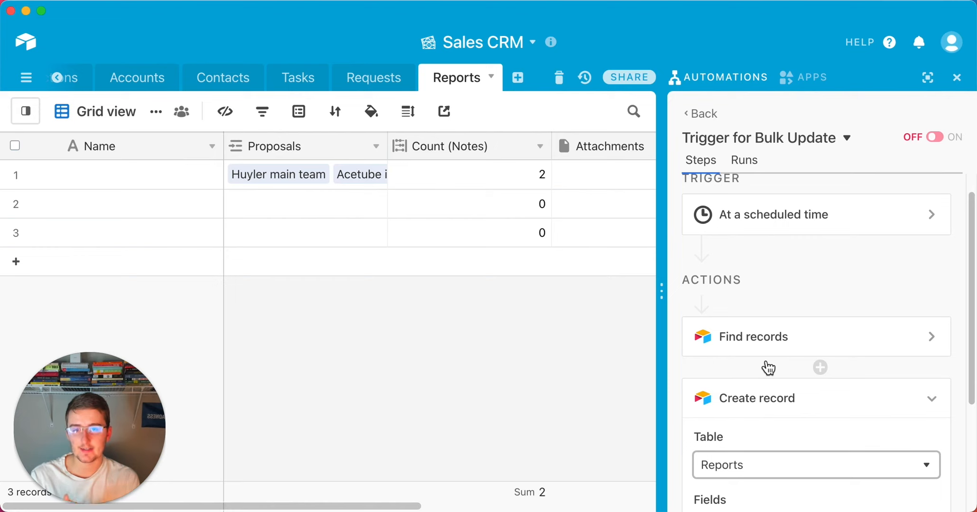
{"action": "scroll", "coordinate": [769, 368], "scroll_direction": "down", "scroll_amount": 5}
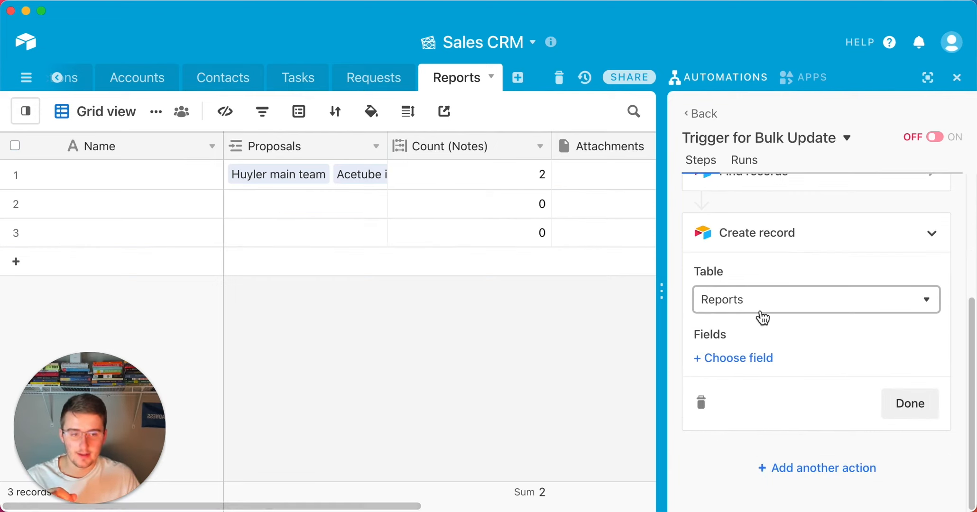
{"action": "left_click", "coordinate": [760, 358]}
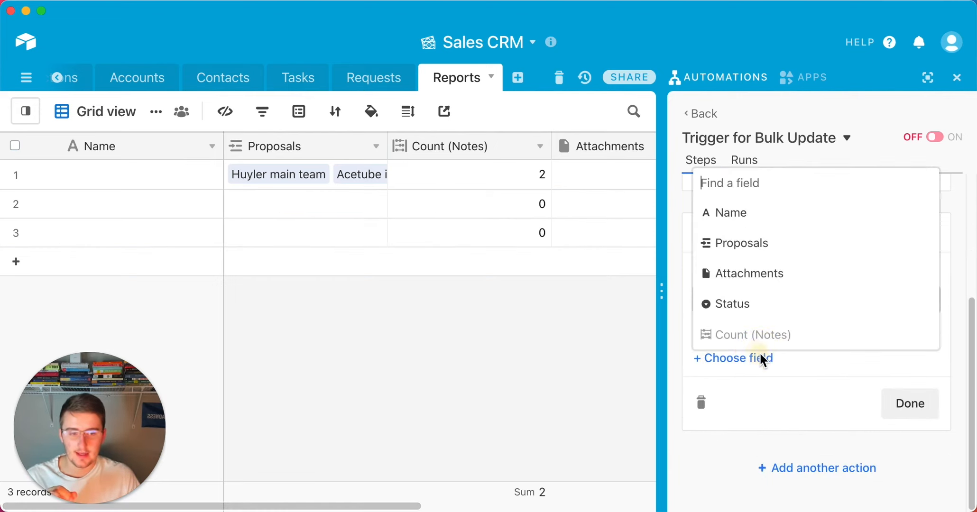
{"action": "left_click", "coordinate": [742, 259]}
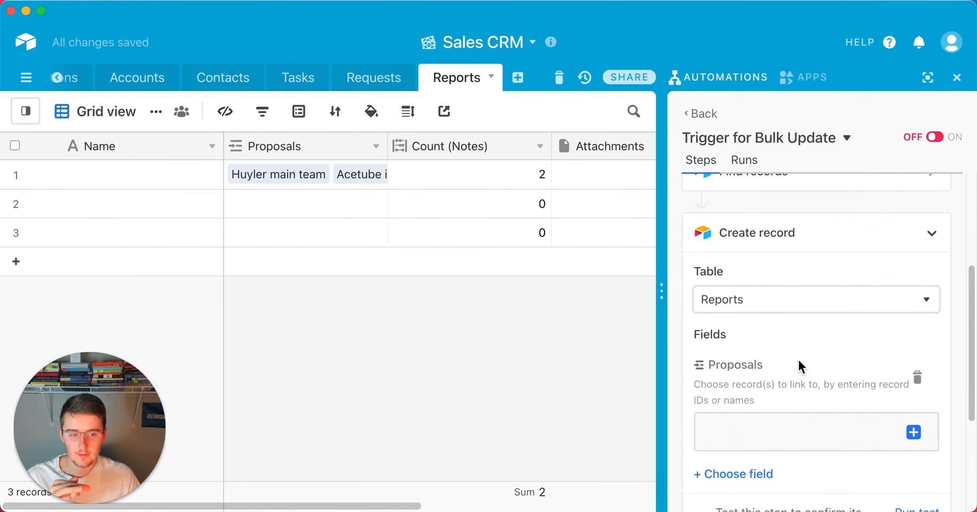
{"action": "scroll", "coordinate": [801, 367], "scroll_direction": "down", "scroll_amount": 2}
{"action": "left_click", "coordinate": [914, 364]}
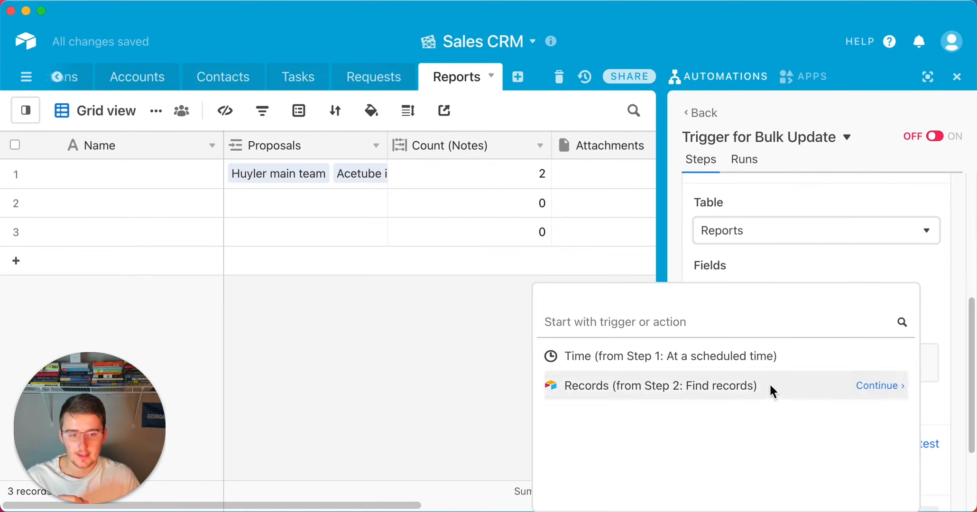
{"action": "left_click", "coordinate": [869, 386]}
{"action": "left_click", "coordinate": [872, 355]}
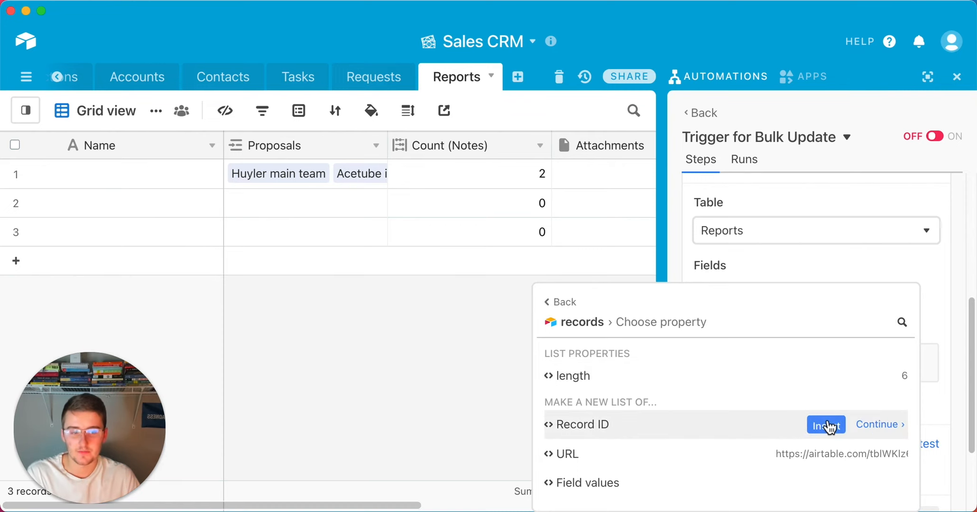
{"action": "left_click", "coordinate": [828, 424]}
Add the Name field to the Create record action and set its value to "Test Automation".
{"action": "scroll", "coordinate": [739, 280], "scroll_direction": "down", "scroll_amount": 2}
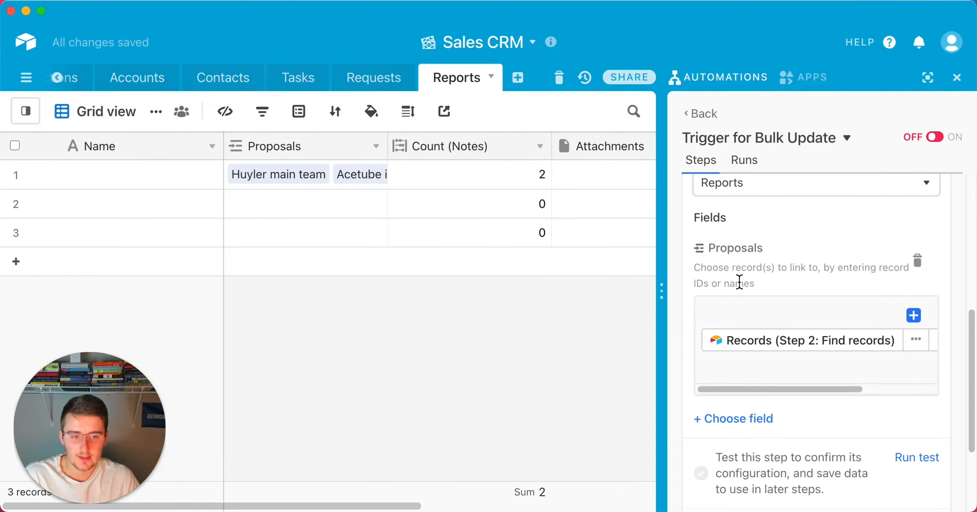
{"action": "left_click", "coordinate": [755, 423]}
{"action": "left_click", "coordinate": [738, 303]}
{"action": "left_click", "coordinate": [784, 446]}
{"action": "type", "text": "Test A"}
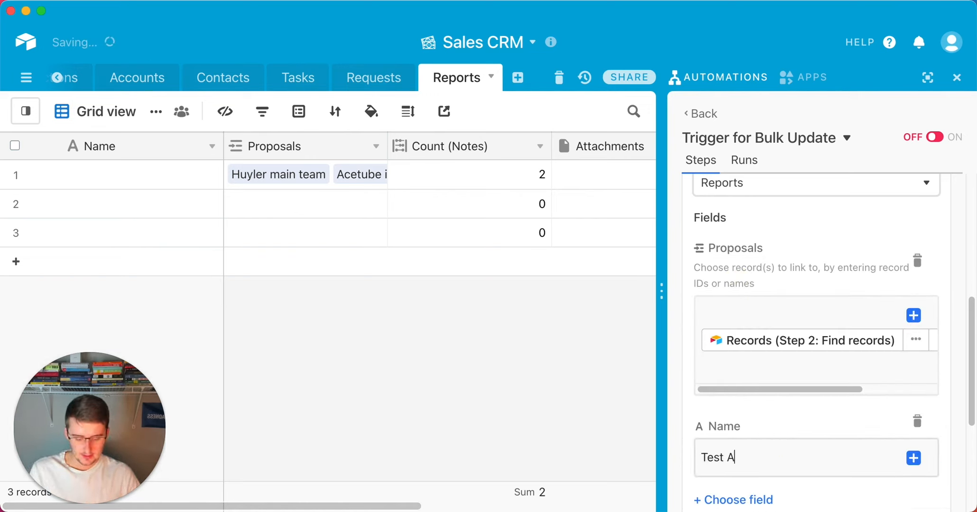
{"action": "type", "text": "utomation"}
Test and finish the Create record action, and turn on the Trigger for Bulk Update automation.
{"action": "scroll", "coordinate": [798, 435], "scroll_direction": "down", "scroll_amount": 5}
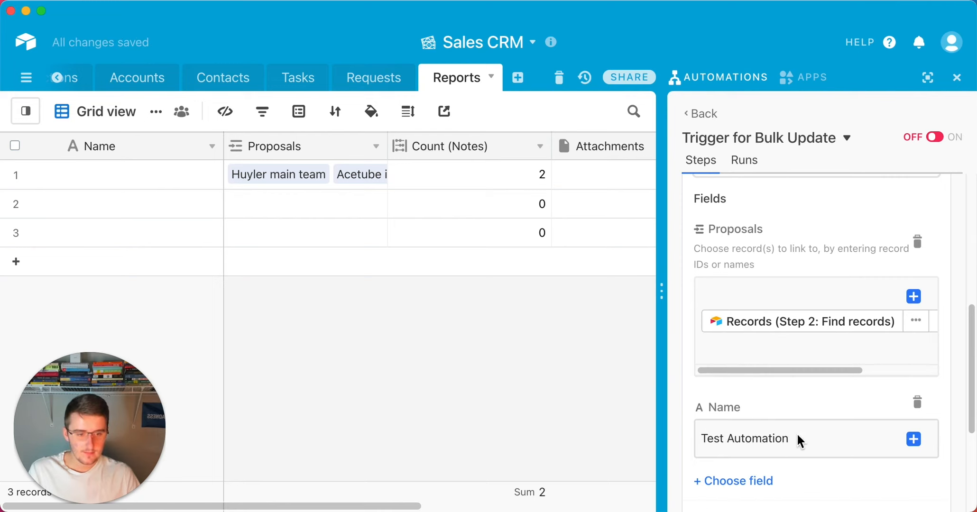
{"action": "left_click", "coordinate": [921, 421]}
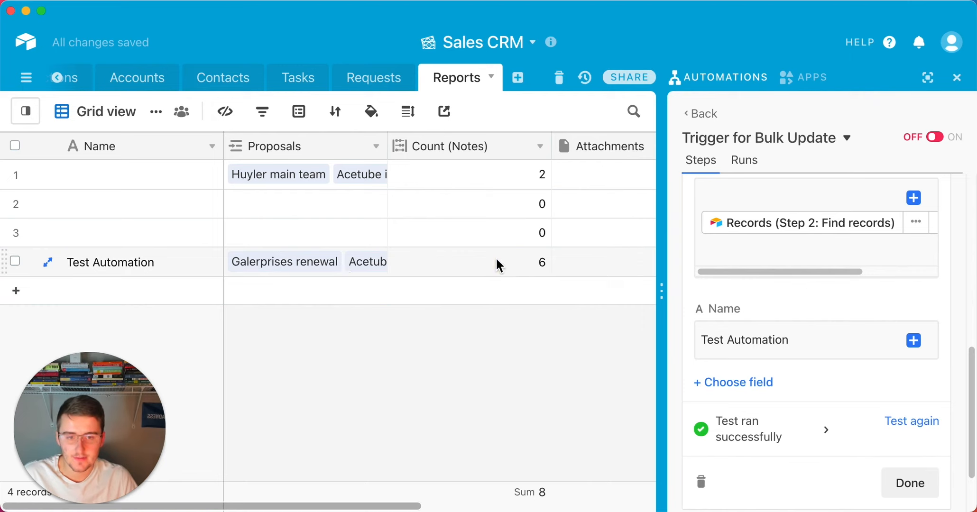
{"action": "left_click", "coordinate": [496, 264]}
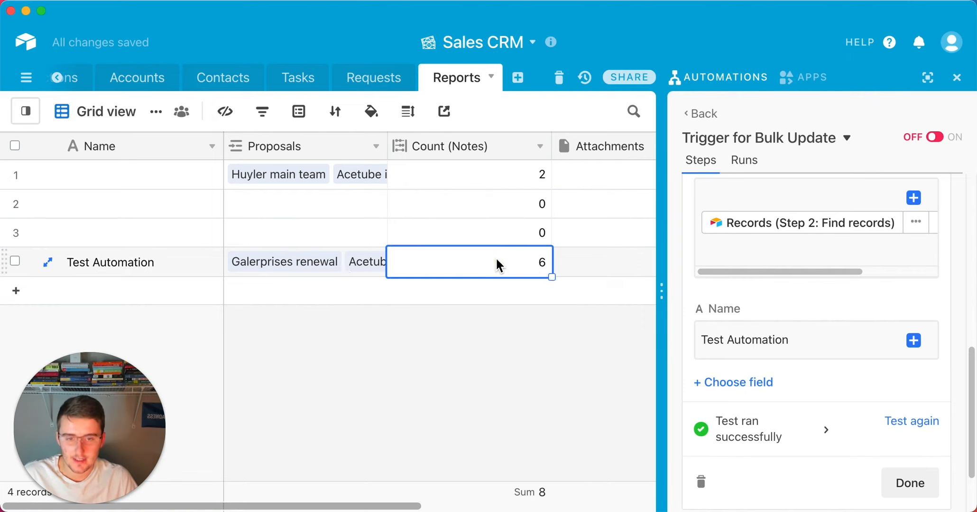
{"action": "left_click", "coordinate": [923, 484]}
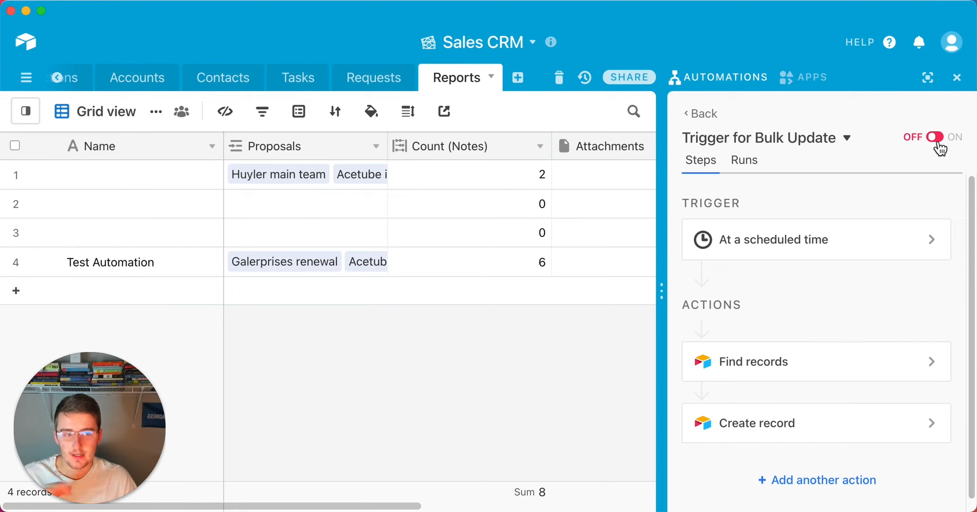
{"action": "left_click", "coordinate": [935, 138]}
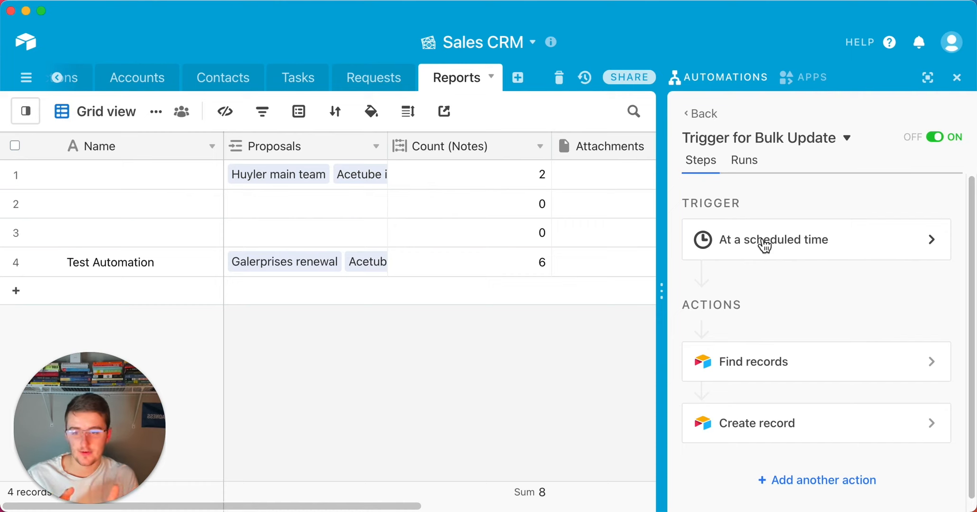
Open the Opportunities table and show its hidden Reports field in the All opportunities view.
{"action": "left_click", "coordinate": [57, 77]}
{"action": "left_click", "coordinate": [127, 77]}
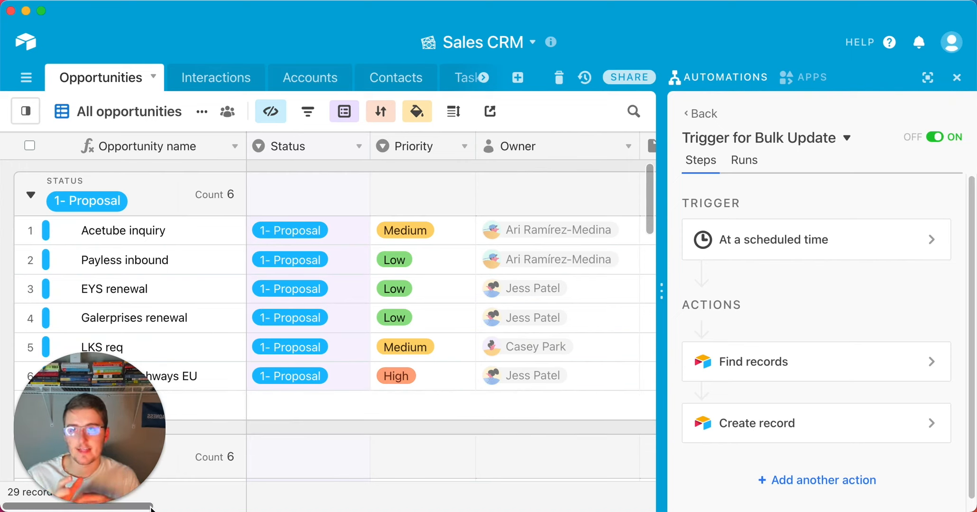
{"action": "left_click_drag", "start_coordinate": [151, 508], "coordinate": [661, 498]}
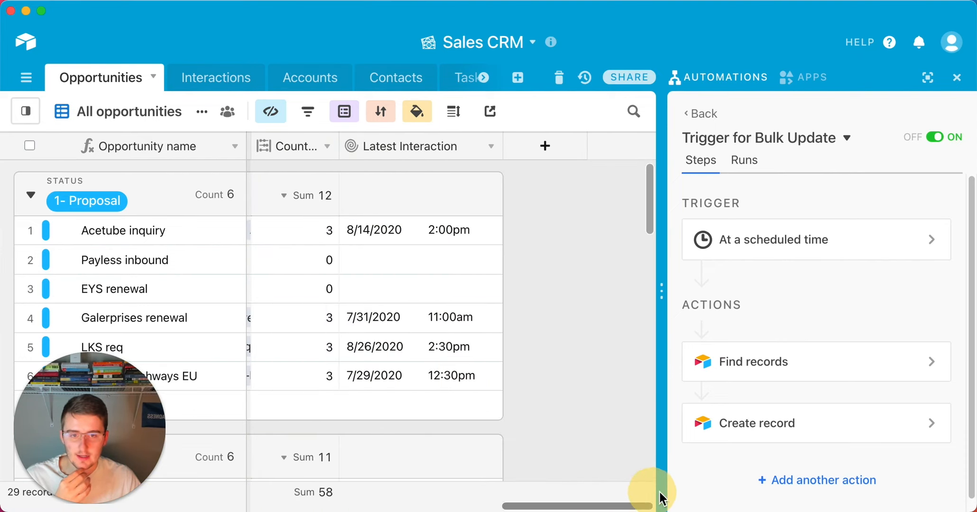
{"action": "left_click", "coordinate": [288, 116]}
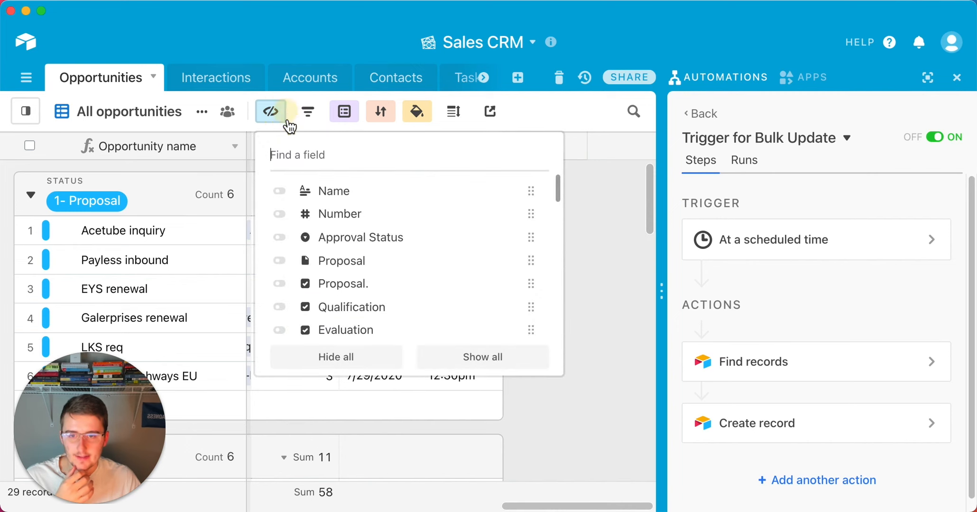
{"action": "scroll", "coordinate": [371, 258], "scroll_direction": "down", "scroll_amount": 10}
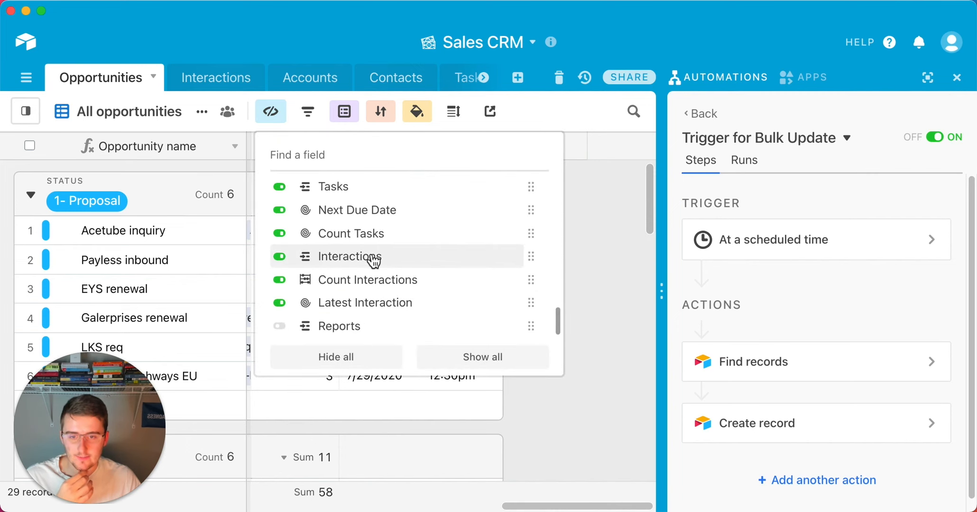
{"action": "left_click", "coordinate": [350, 331]}
{"action": "left_click", "coordinate": [556, 438]}
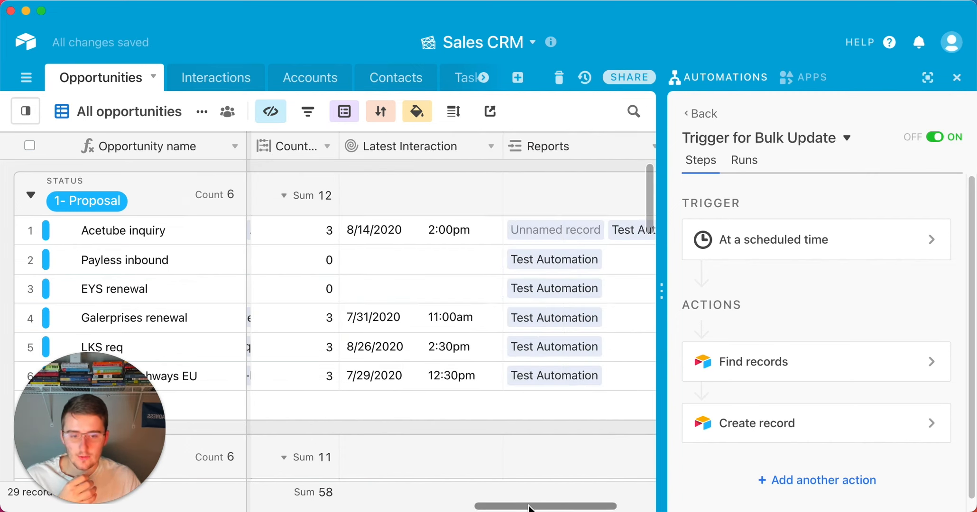
Start a new field after Reports in the Opportunities table with the field type Last modified time.
{"action": "left_click_drag", "start_coordinate": [541, 507], "coordinate": [617, 499]}
{"action": "left_click", "coordinate": [555, 151]}
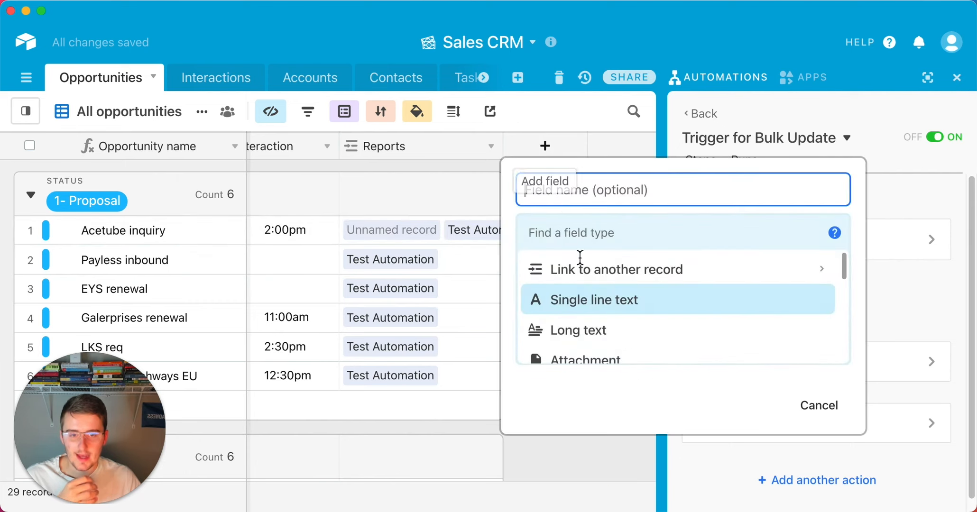
{"action": "scroll", "coordinate": [597, 296], "scroll_direction": "down", "scroll_amount": 4}
{"action": "scroll", "coordinate": [598, 297], "scroll_direction": "down", "scroll_amount": 10}
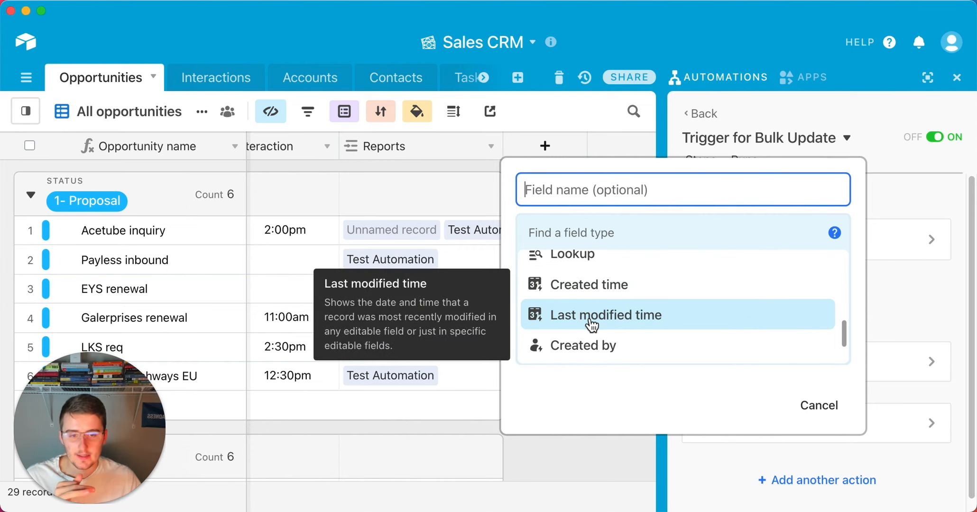
{"action": "left_click", "coordinate": [592, 325]}
Restrict the new last modified time field to specific fields, tracking only the Reports field.
{"action": "left_click", "coordinate": [584, 359]}
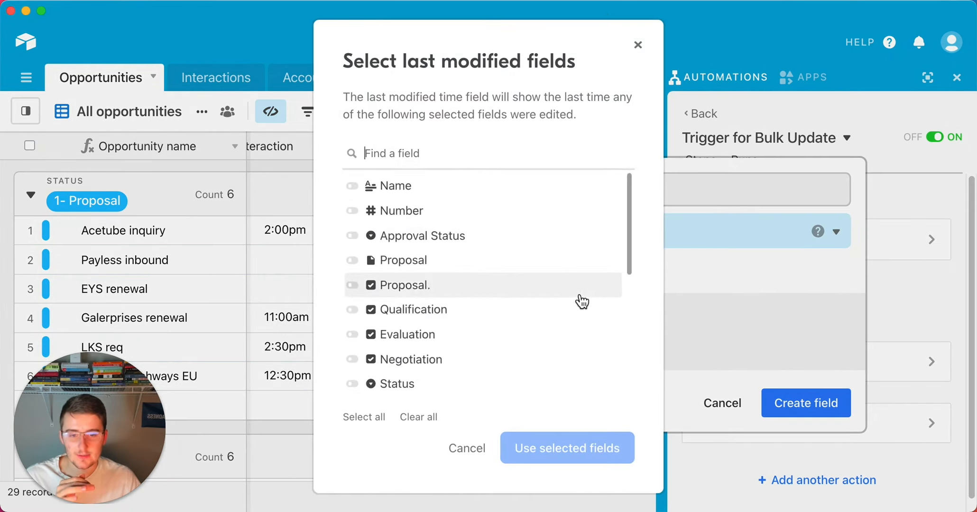
{"action": "scroll", "coordinate": [581, 301], "scroll_direction": "down", "scroll_amount": 5}
{"action": "left_click", "coordinate": [438, 391]}
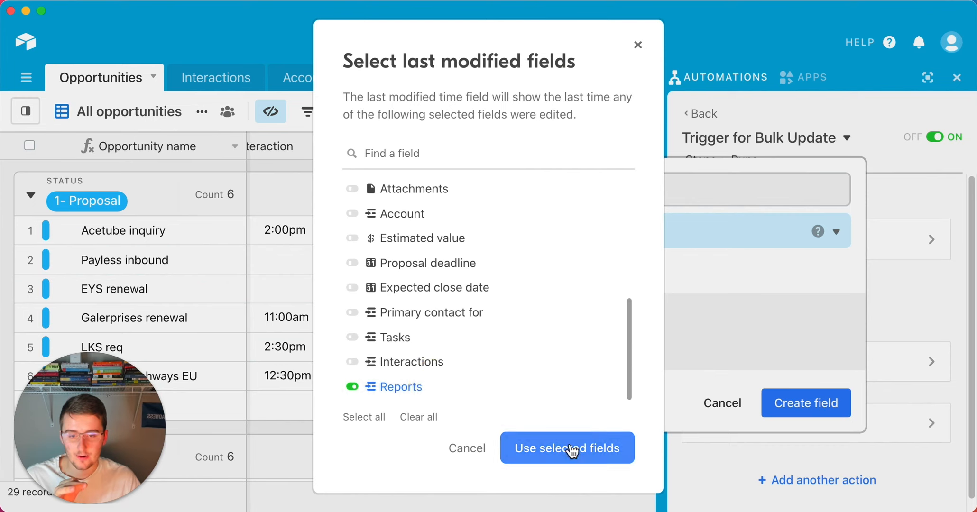
{"action": "scroll", "coordinate": [560, 287], "scroll_direction": "up", "scroll_amount": 5}
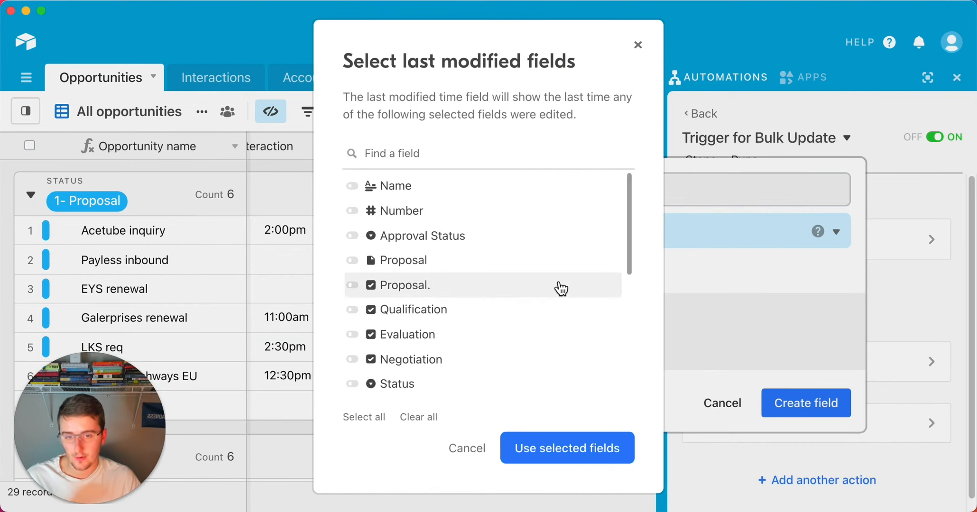
{"action": "scroll", "coordinate": [560, 287], "scroll_direction": "down", "scroll_amount": 4}
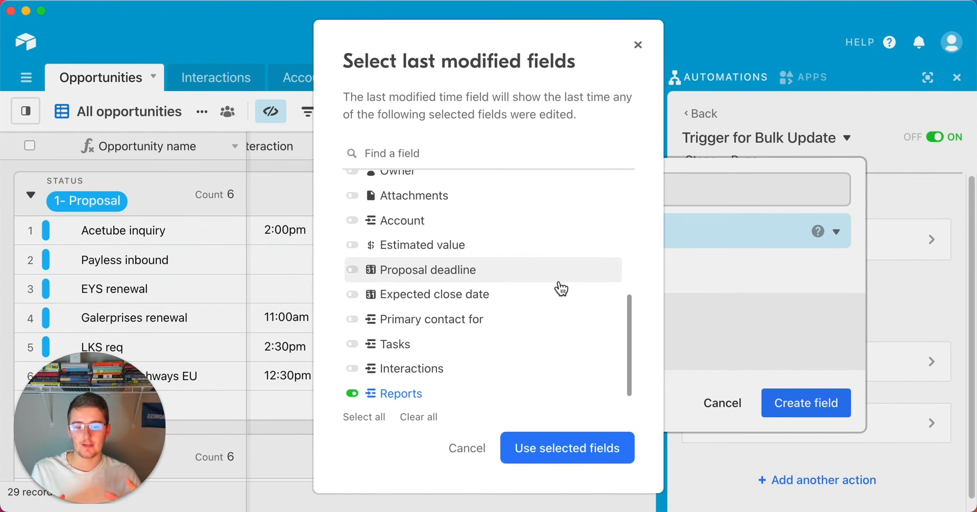
{"action": "left_click", "coordinate": [581, 439]}
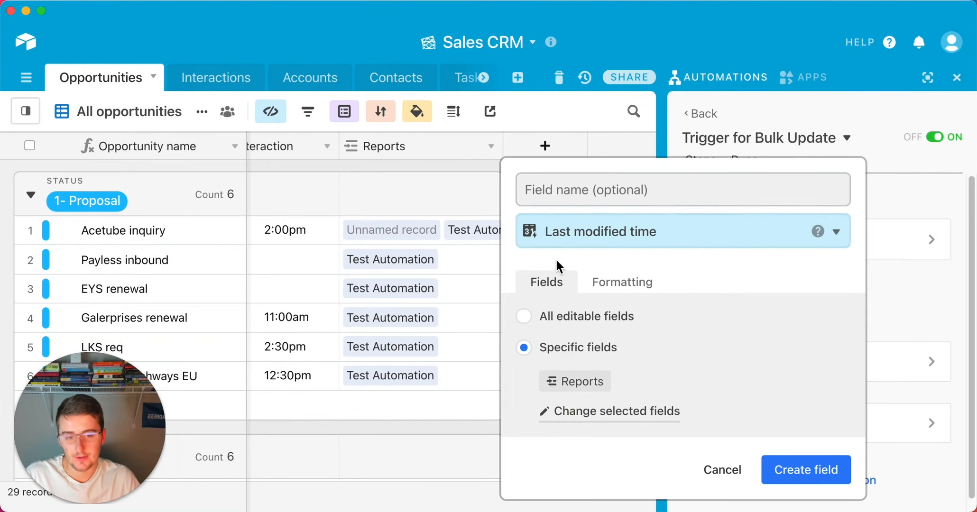
Name the last modified time field "Trigger for Bulk Action" and create it.
{"action": "left_click", "coordinate": [664, 188]}
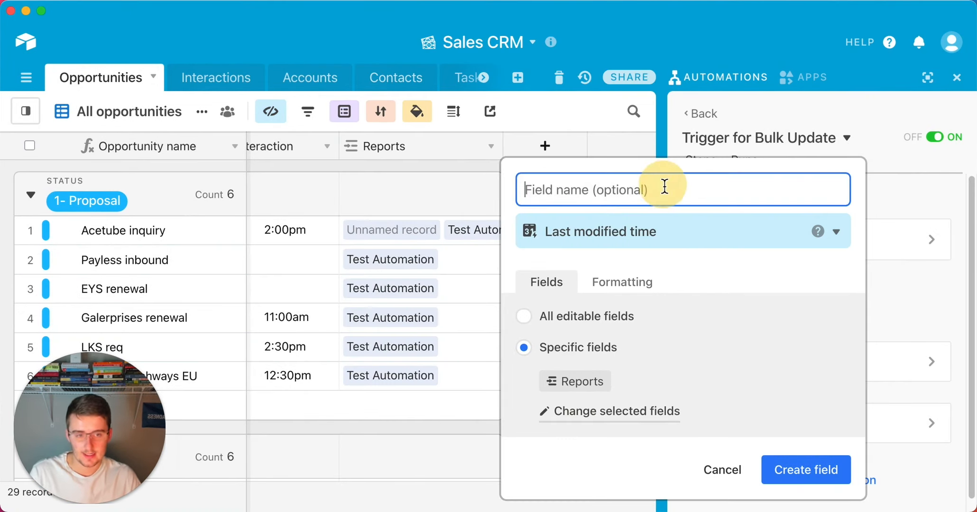
{"action": "type", "text": "Trigger for Bulk Action"}
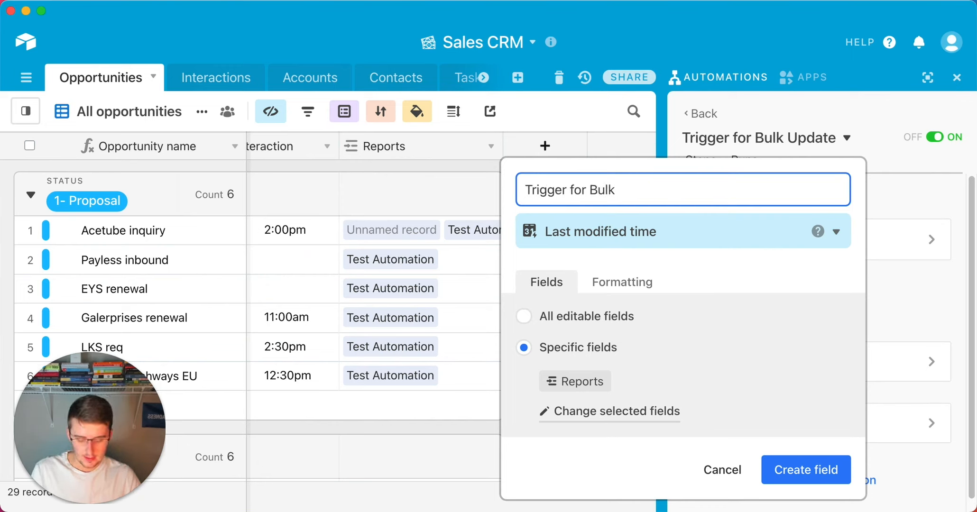
{"action": "left_click", "coordinate": [828, 470]}
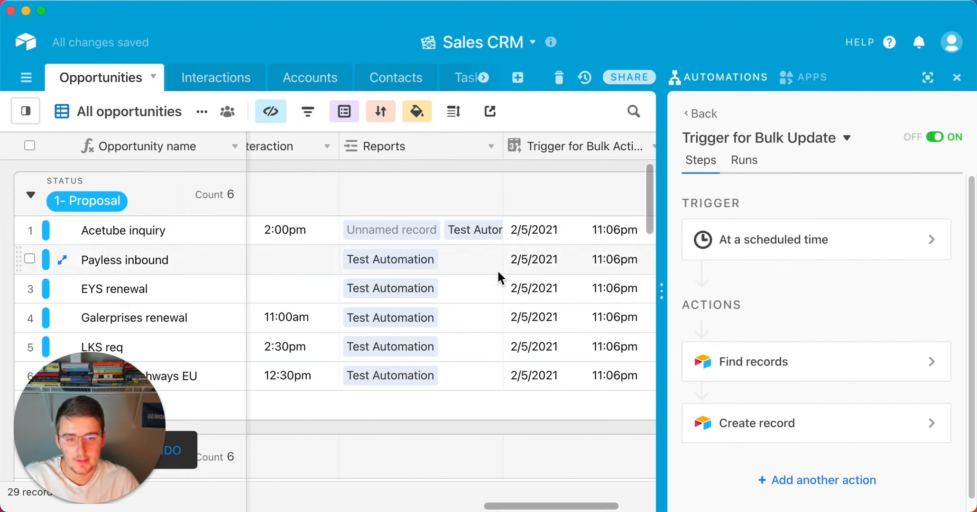
{"action": "mouse_move", "coordinate": [550, 506]}
{"action": "left_mouse_down"}
{"action": "mouse_move", "coordinate": [583, 507]}
{"action": "mouse_move", "coordinate": [535, 506]}
{"action": "left_mouse_up"}
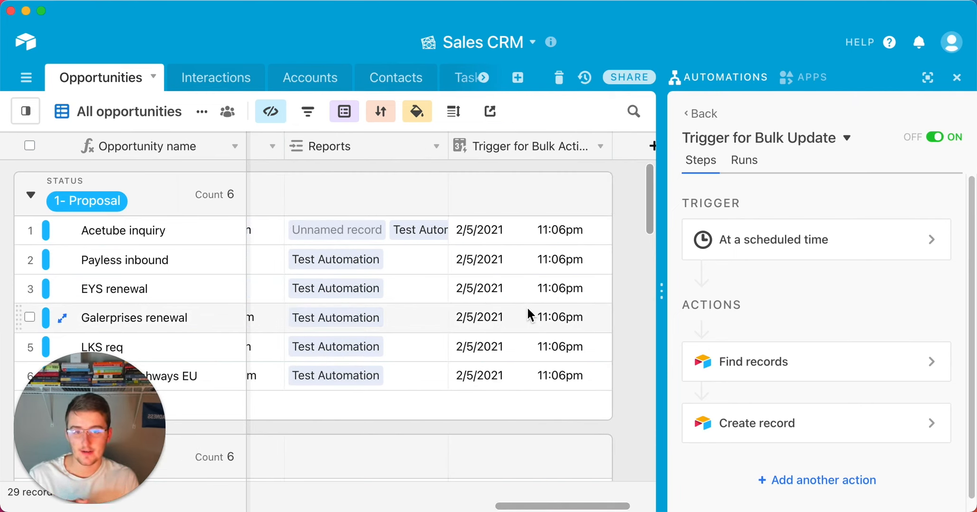
Return to the automations list and create a new automation named "Perform Bulk Actions".
{"action": "left_click", "coordinate": [703, 124]}
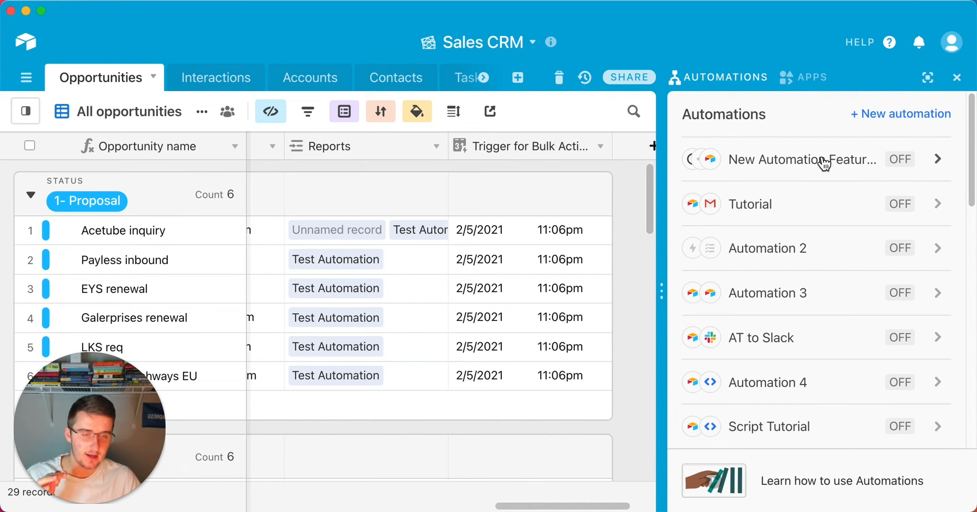
{"action": "left_click", "coordinate": [899, 121]}
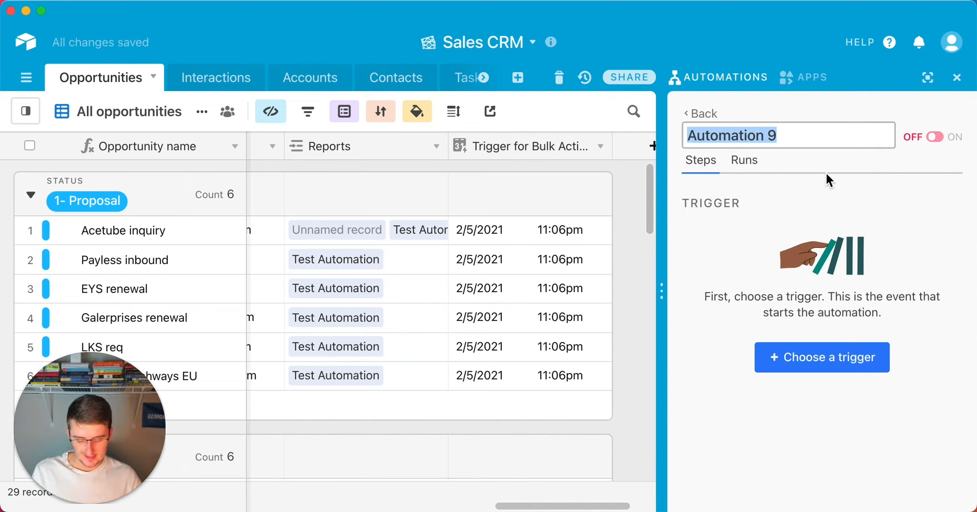
{"action": "type", "text": "Perf"}
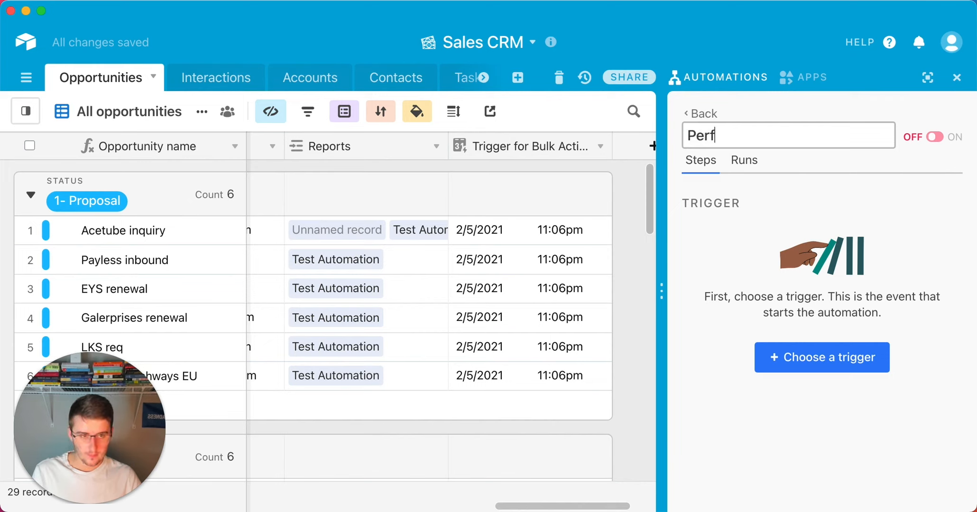
{"action": "type", "text": "orm Bu"}
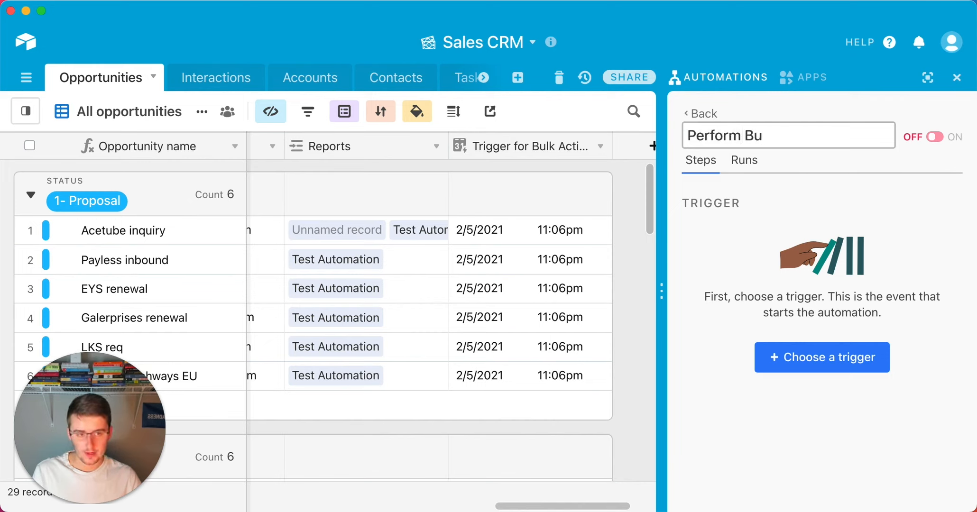
{"action": "type", "text": "lk Actions"}
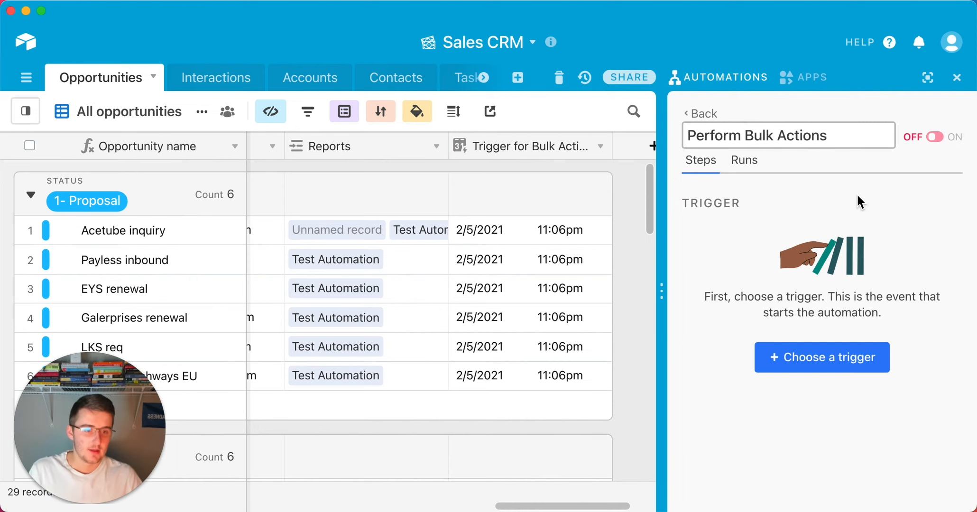
Set the automation to trigger when a record is updated in the Opportunities table's All opportunities view.
{"action": "left_click", "coordinate": [878, 357]}
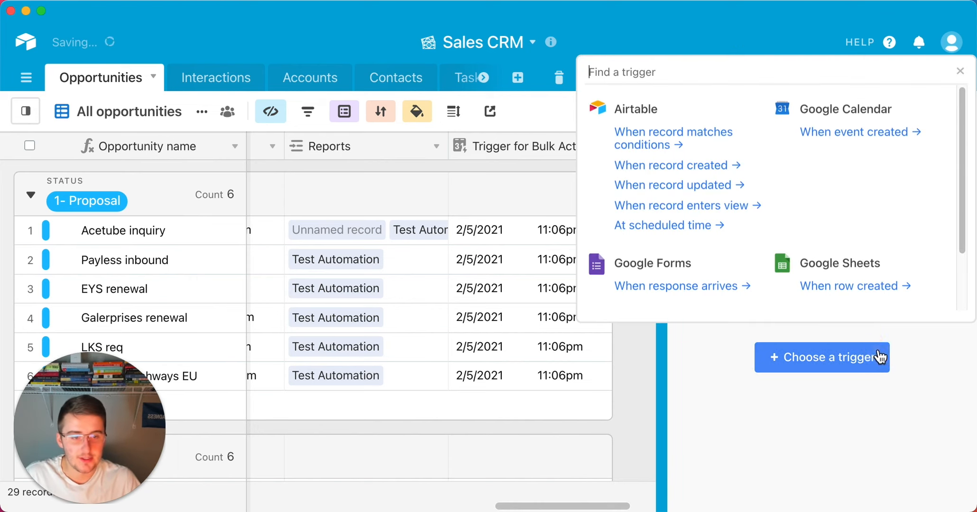
{"action": "left_click", "coordinate": [678, 188]}
{"action": "left_click", "coordinate": [845, 352]}
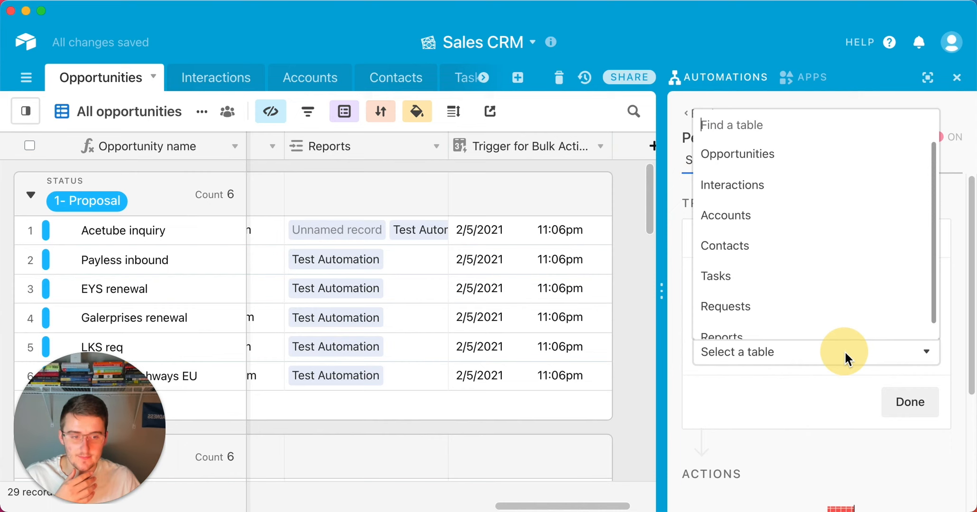
{"action": "left_click", "coordinate": [776, 174]}
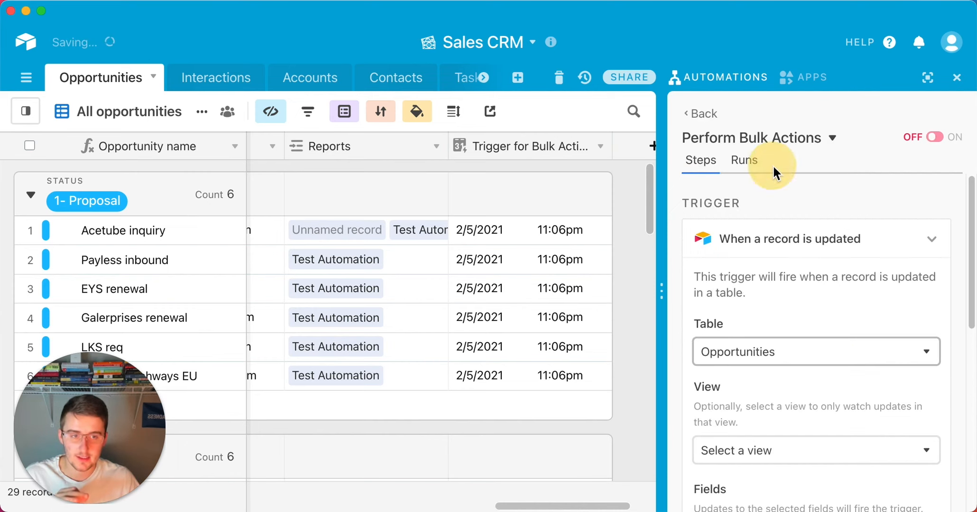
{"action": "scroll", "coordinate": [776, 439], "scroll_direction": "down", "scroll_amount": 3}
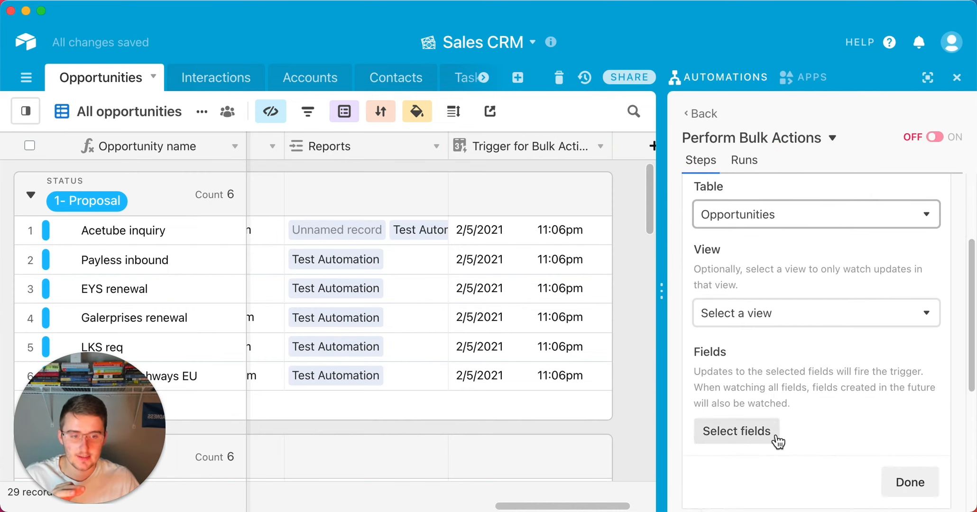
{"action": "left_click", "coordinate": [764, 315]}
{"action": "left_click", "coordinate": [754, 148]}
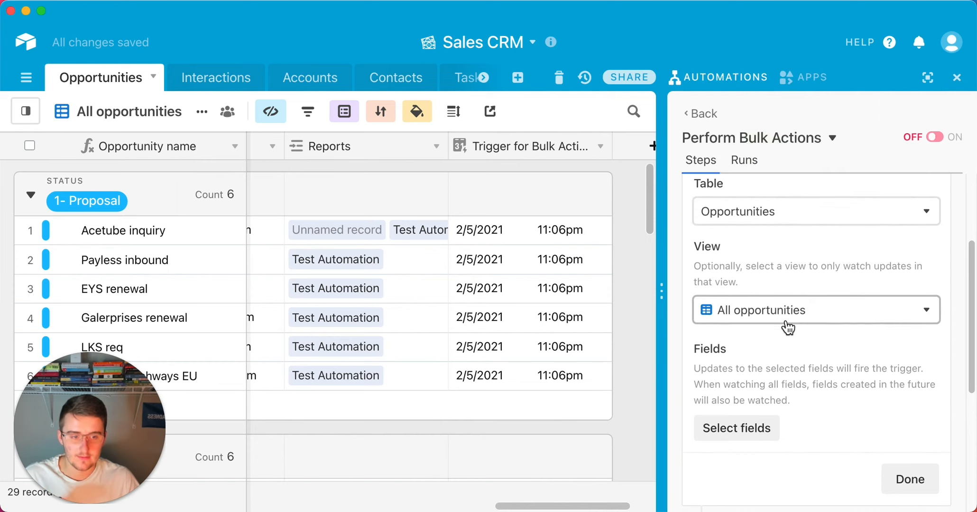
Limit the trigger's watched fields to only the Trigger for Bulk Action field.
{"action": "scroll", "coordinate": [788, 332], "scroll_direction": "down", "scroll_amount": 1}
{"action": "left_click_drag", "start_coordinate": [696, 351], "coordinate": [810, 390]}
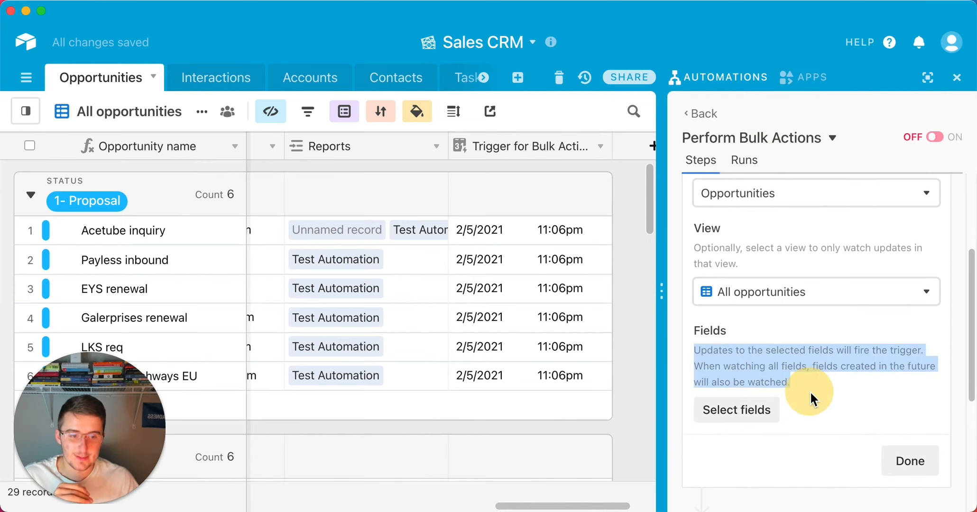
{"action": "left_click", "coordinate": [765, 420]}
{"action": "scroll", "coordinate": [786, 334], "scroll_direction": "down", "scroll_amount": 10}
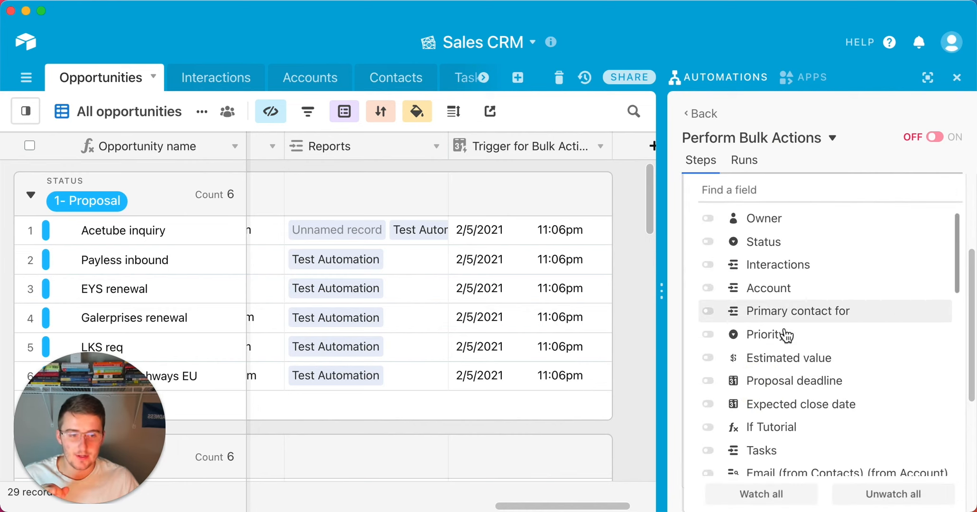
{"action": "scroll", "coordinate": [787, 335], "scroll_direction": "down", "scroll_amount": 5}
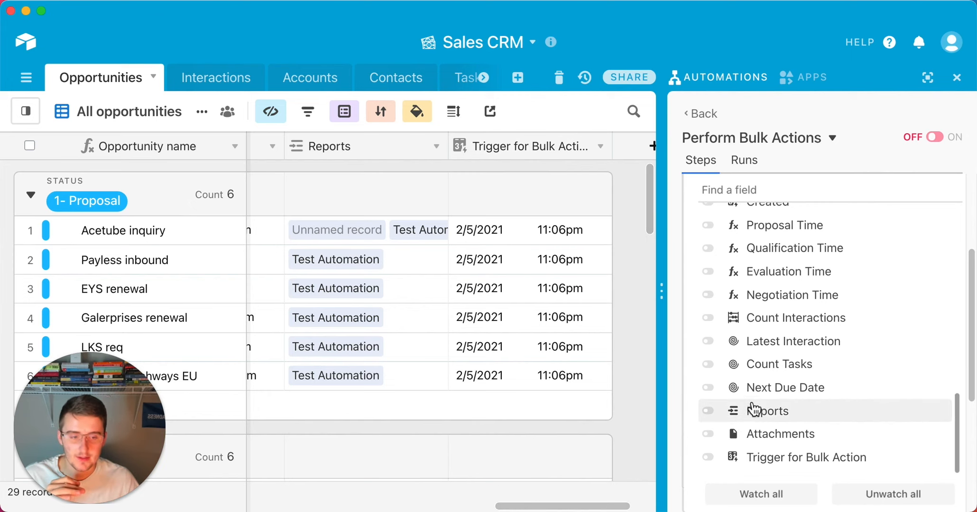
{"action": "left_click", "coordinate": [758, 460]}
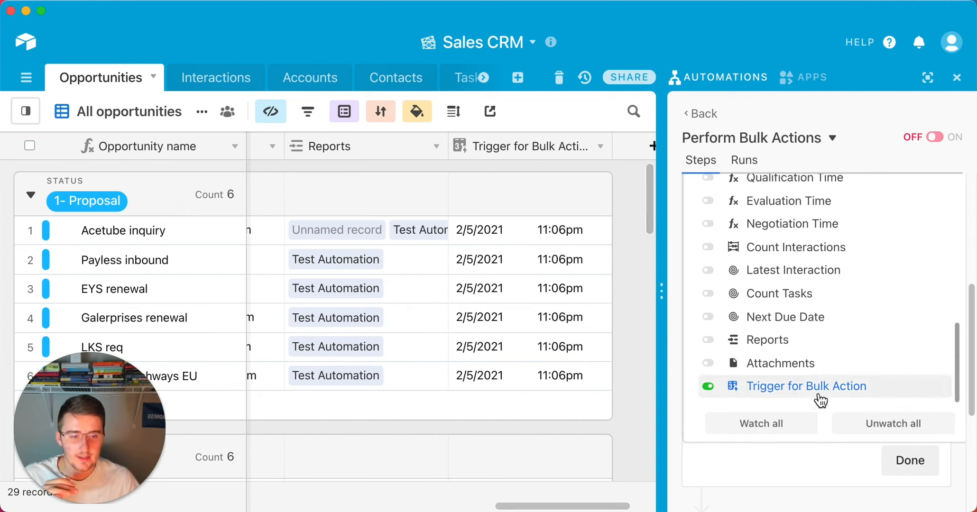
{"action": "left_click", "coordinate": [808, 461]}
{"action": "scroll", "coordinate": [755, 320], "scroll_direction": "up", "scroll_amount": 1}
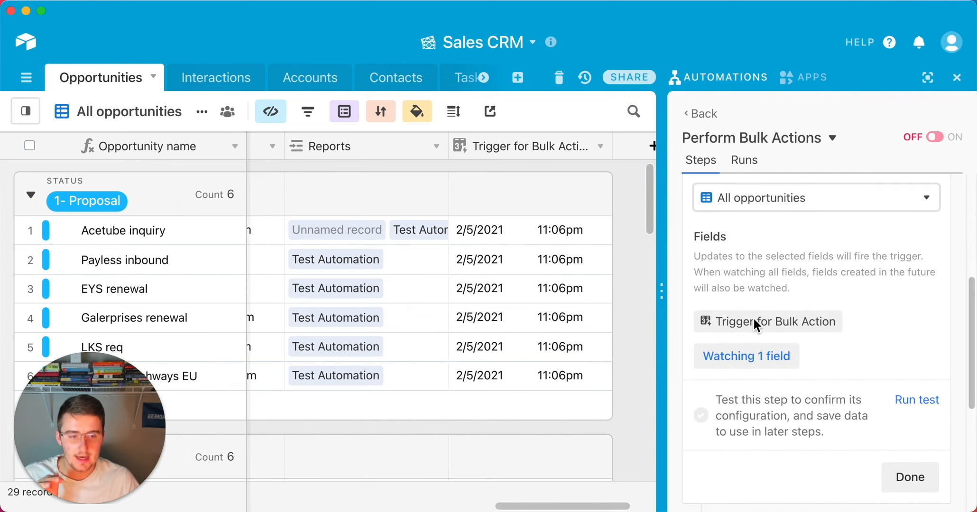
Test the record-updated trigger and finish its configuration.
{"action": "scroll", "coordinate": [763, 295], "scroll_direction": "down", "scroll_amount": 1}
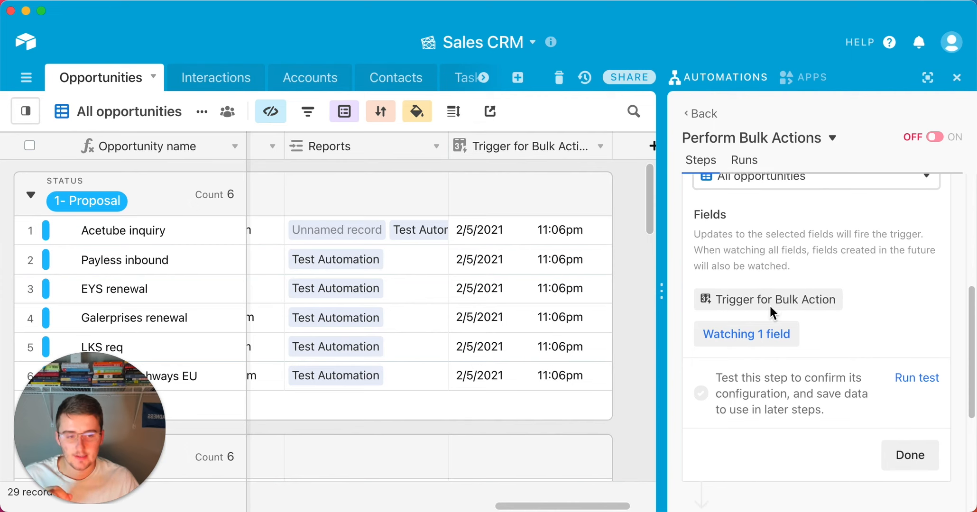
{"action": "left_click", "coordinate": [925, 384]}
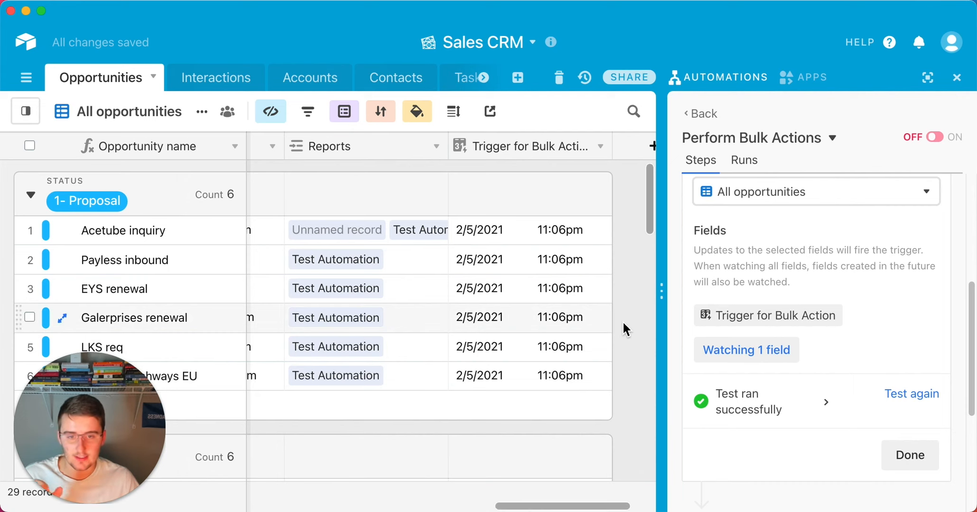
{"action": "scroll", "coordinate": [580, 290], "scroll_direction": "down", "scroll_amount": 2}
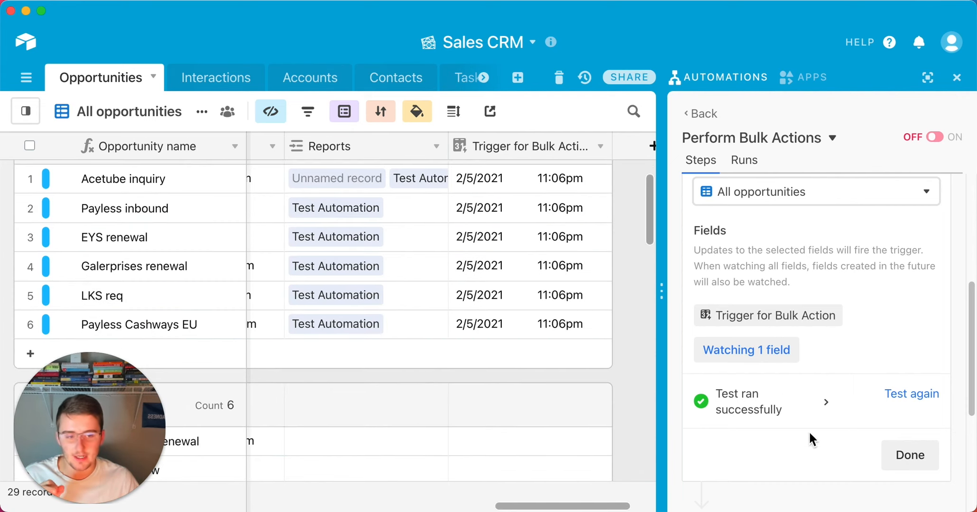
{"action": "left_click", "coordinate": [896, 454]}
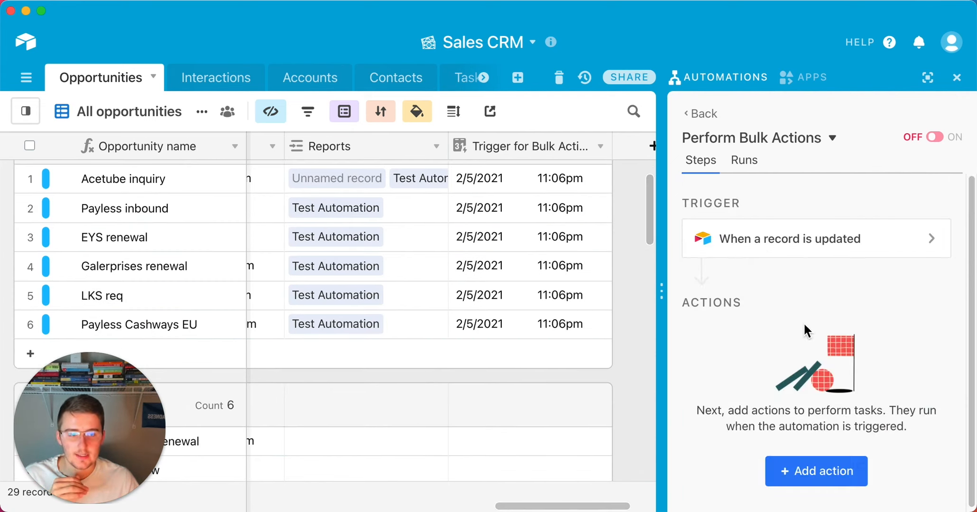
{"action": "left_click", "coordinate": [828, 489]}
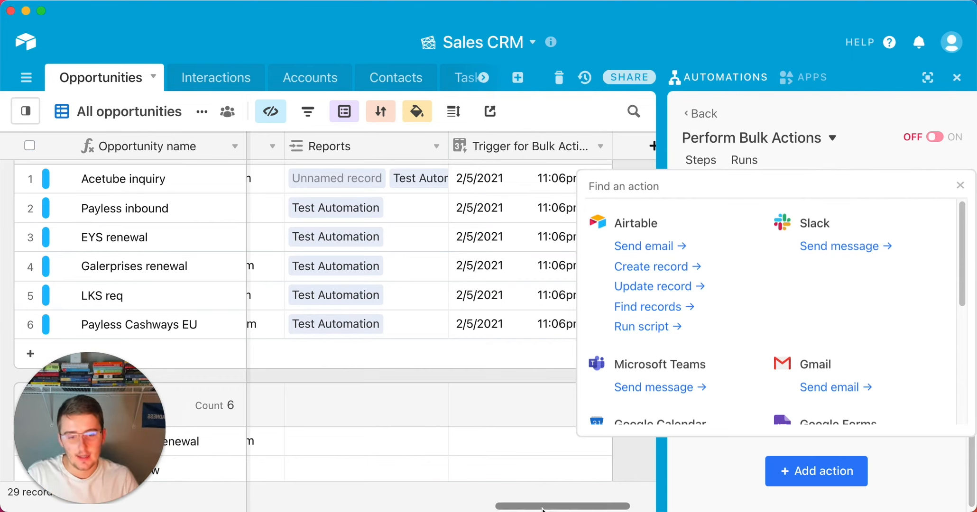
{"action": "left_click_drag", "start_coordinate": [559, 505], "coordinate": [598, 506]}
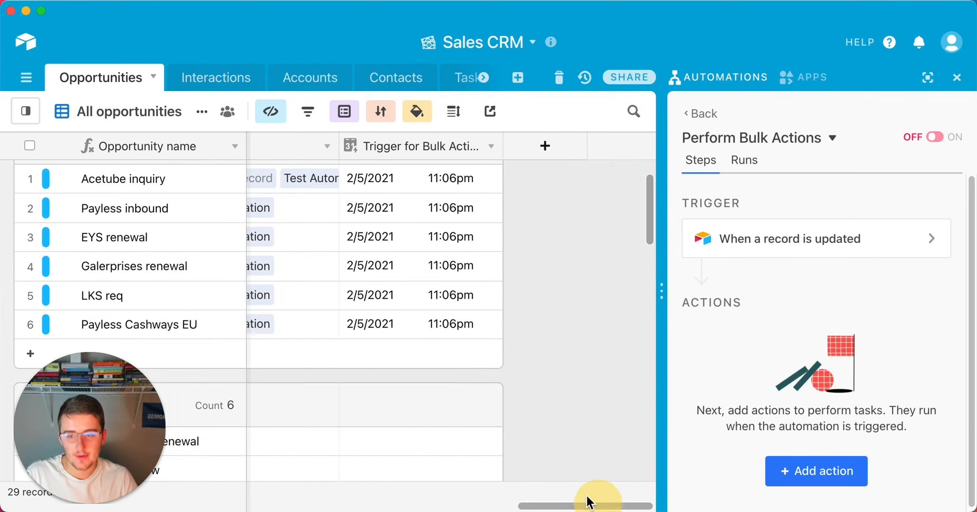
{"action": "left_click_drag", "start_coordinate": [121, 207], "coordinate": [444, 262]}
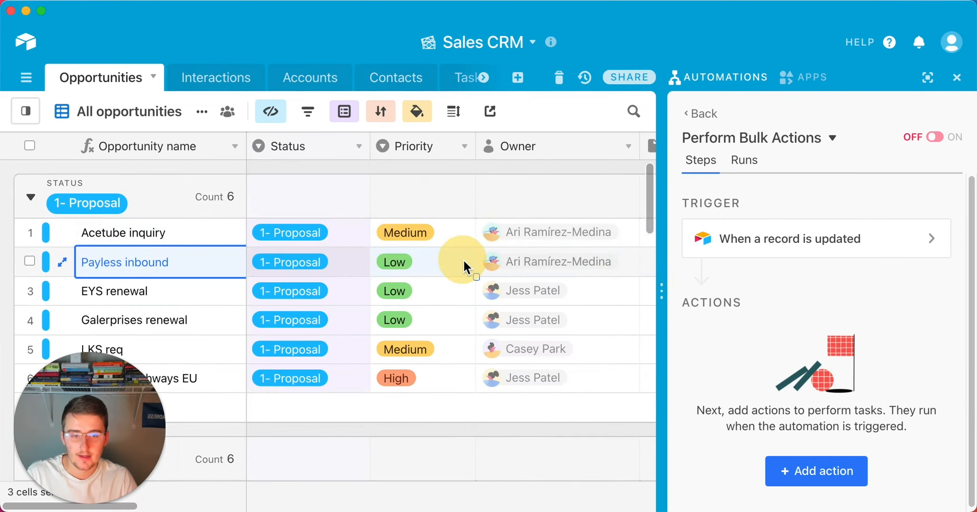
{"action": "left_click_drag", "start_coordinate": [190, 263], "coordinate": [472, 259]}
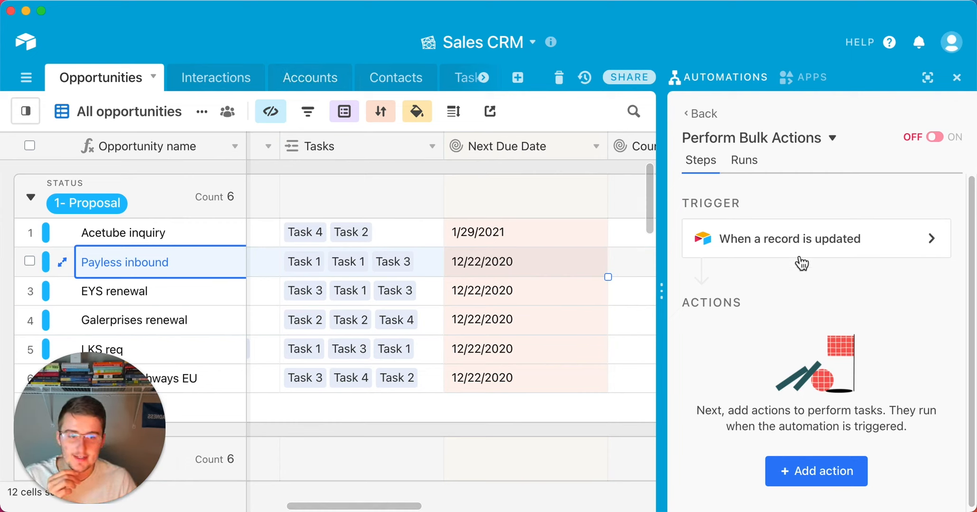
Add a Create record action to the automation that targets the Tasks table.
{"action": "left_click", "coordinate": [833, 486]}
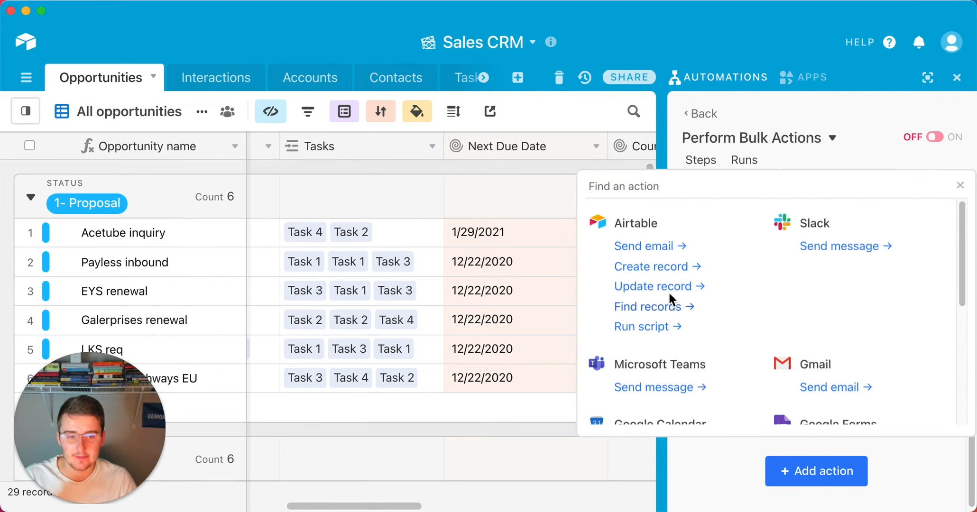
{"action": "left_click", "coordinate": [663, 267]}
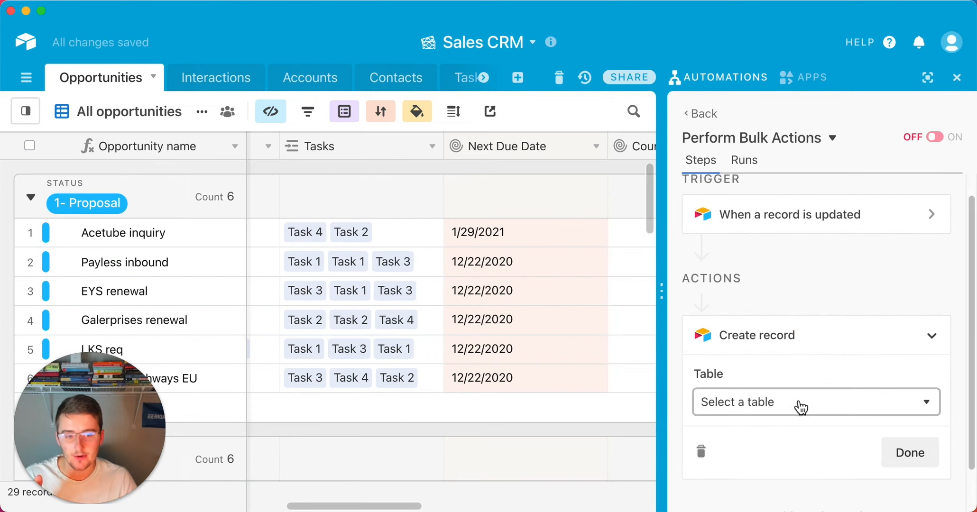
{"action": "left_click", "coordinate": [797, 405]}
{"action": "left_click", "coordinate": [755, 329]}
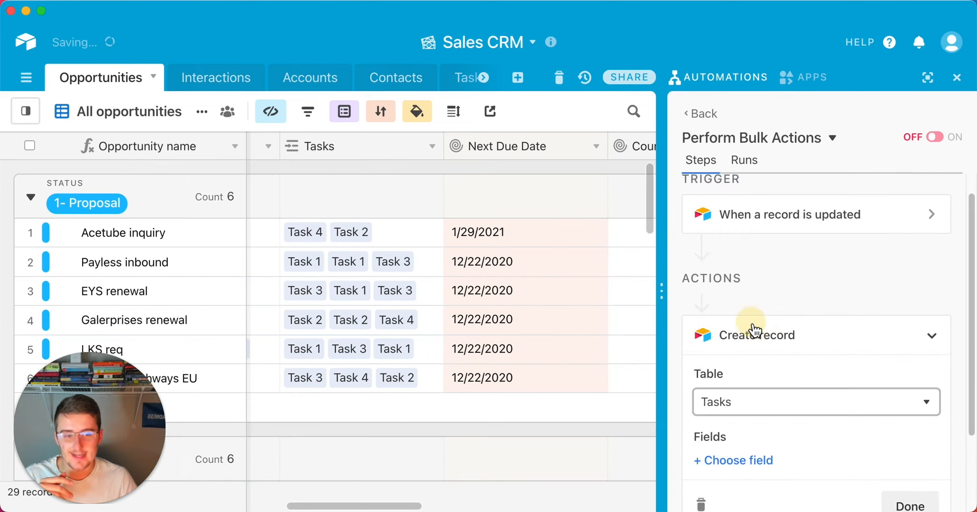
{"action": "scroll", "coordinate": [766, 359], "scroll_direction": "down", "scroll_amount": 1}
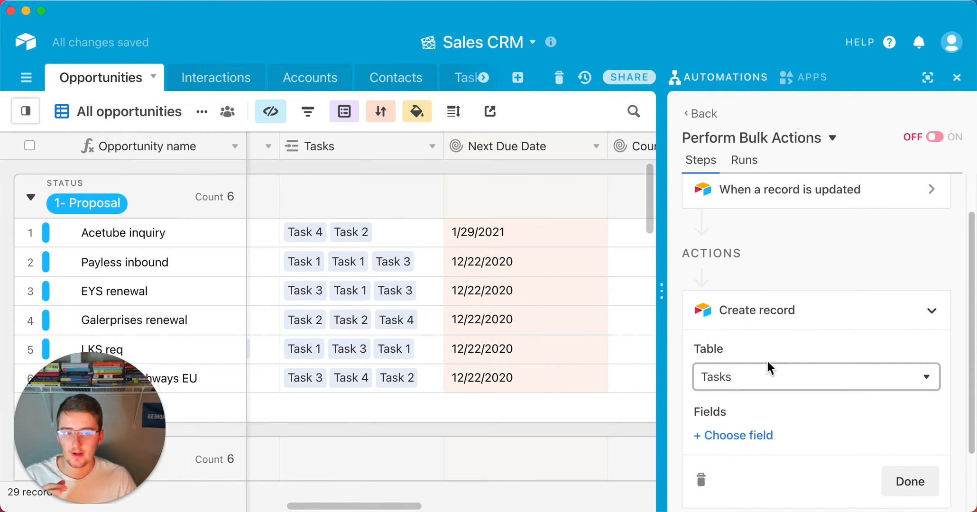
{"action": "scroll", "coordinate": [767, 403], "scroll_direction": "down", "scroll_amount": 1}
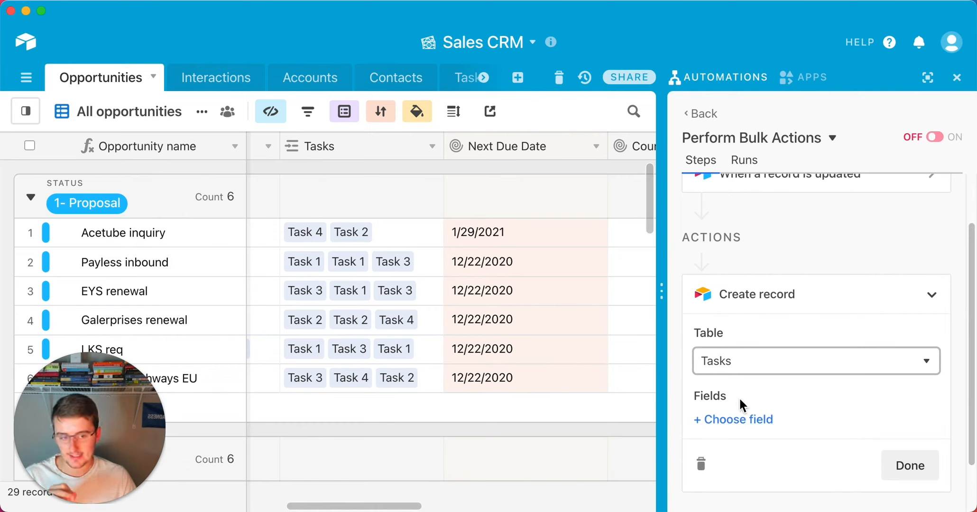
Add the Opportunities field to the new task record and fill it with the trigger record's Record ID.
{"action": "left_click", "coordinate": [742, 417]}
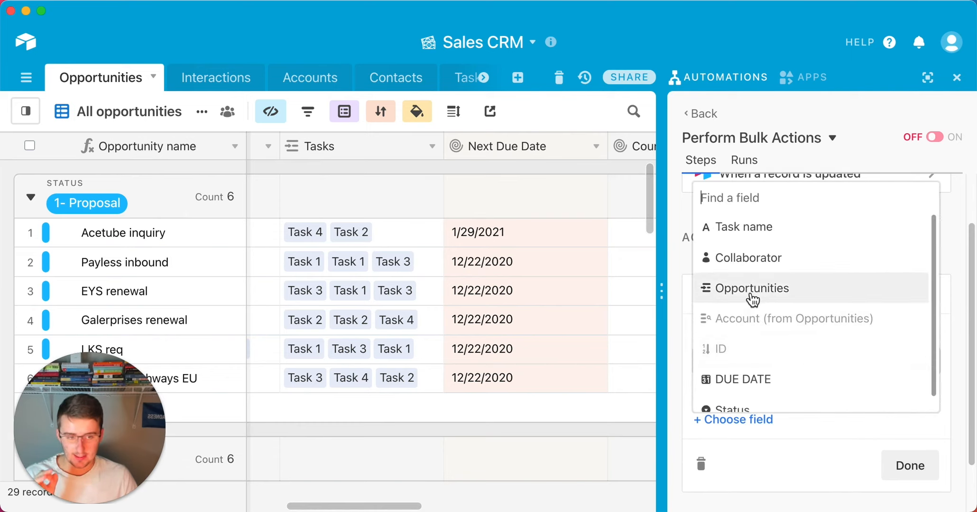
{"action": "scroll", "coordinate": [756, 304], "scroll_direction": "down", "scroll_amount": 1}
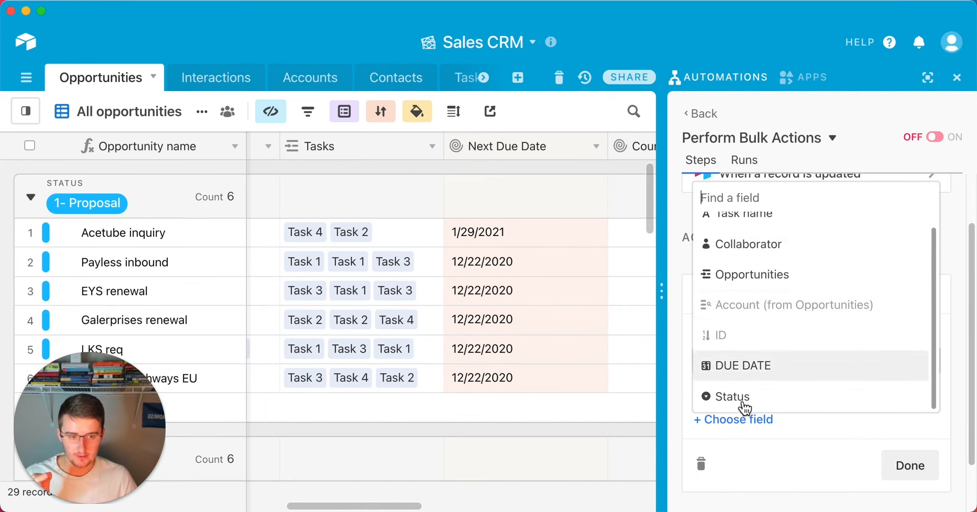
{"action": "left_click", "coordinate": [719, 282]}
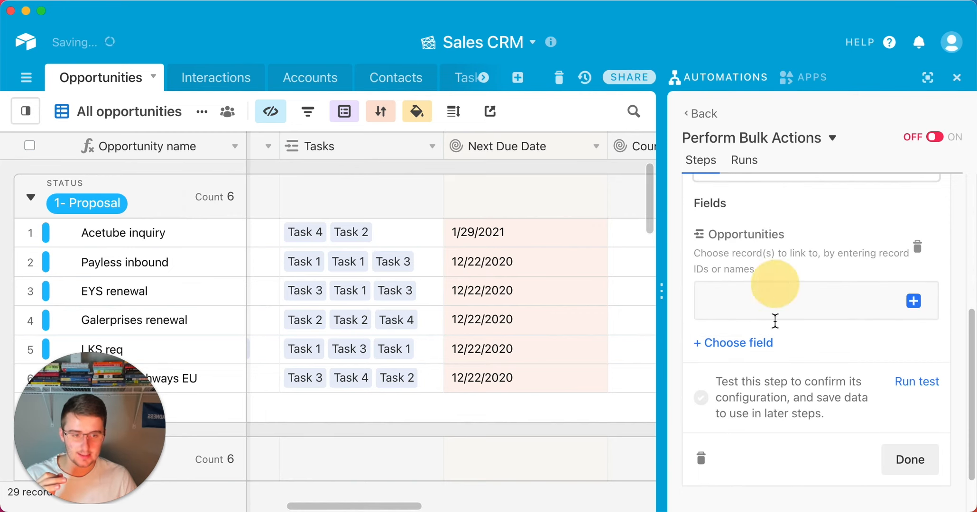
{"action": "left_click", "coordinate": [914, 302]}
{"action": "left_click", "coordinate": [869, 355]}
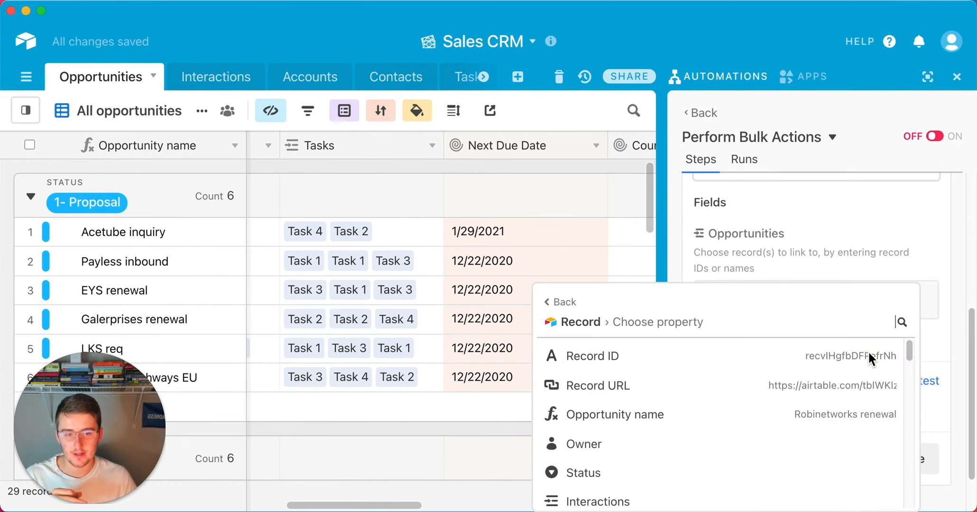
{"action": "left_click", "coordinate": [815, 357]}
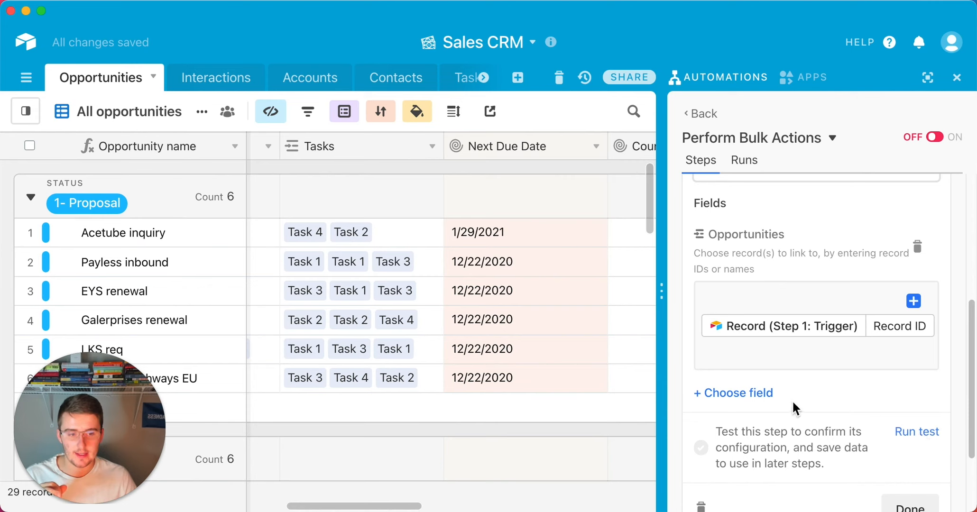
Add the Task name field to the Create record action and set it to "Automation test".
{"action": "left_click", "coordinate": [738, 399]}
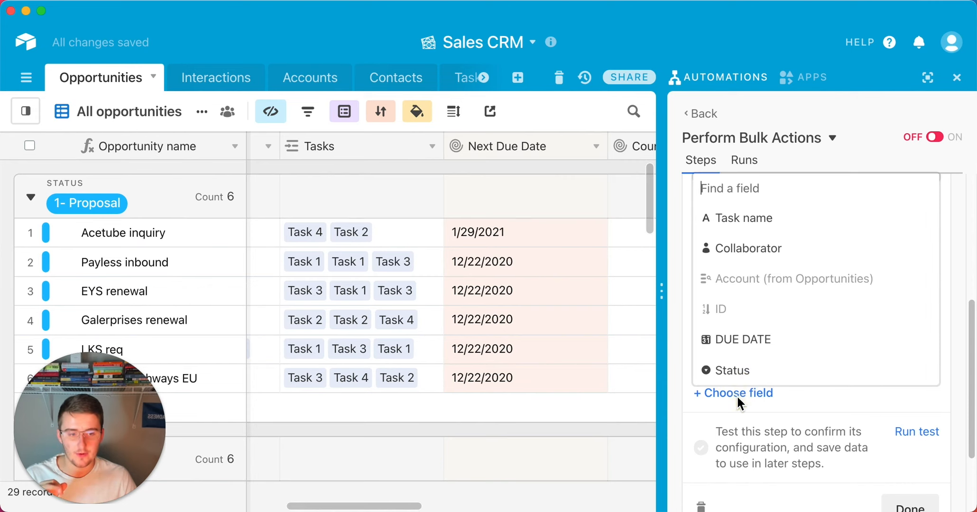
{"action": "left_click", "coordinate": [740, 219]}
{"action": "left_click", "coordinate": [782, 444]}
{"action": "type", "text": "A"}
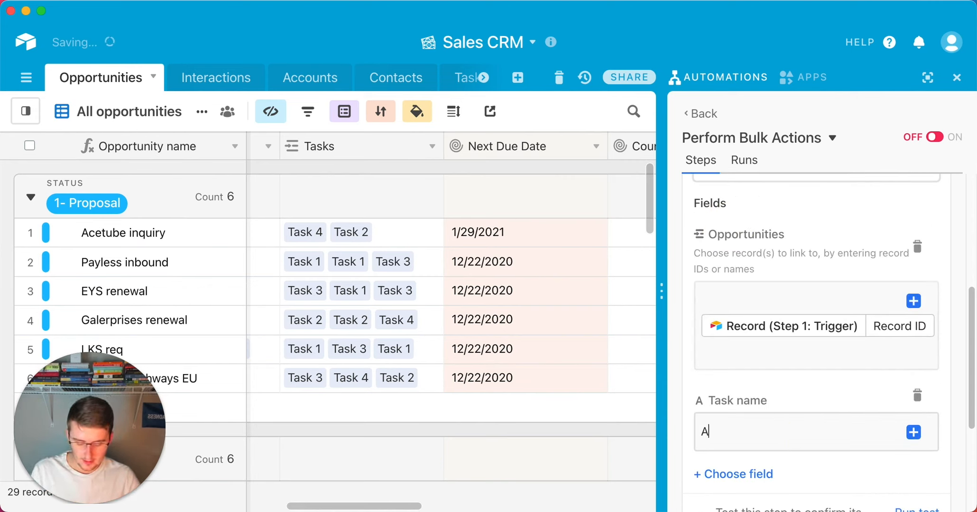
{"action": "type", "text": "utomatio"}
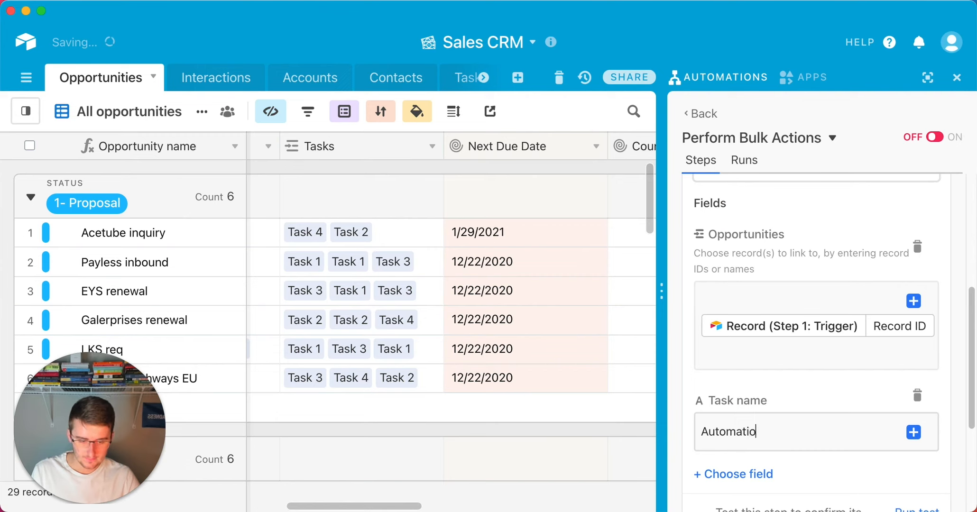
{"action": "type", "text": "n text"}
{"action": "key", "text": "BackSpace"}
{"action": "key", "text": "BackSpace"}
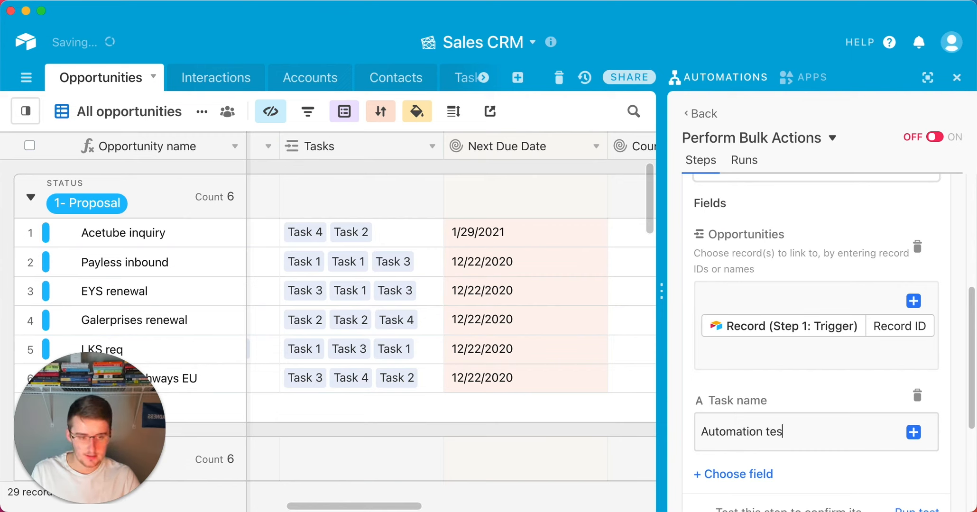
Test the Create record action and open the Tasks table to check the created task.
{"action": "scroll", "coordinate": [828, 466], "scroll_direction": "down", "scroll_amount": 1}
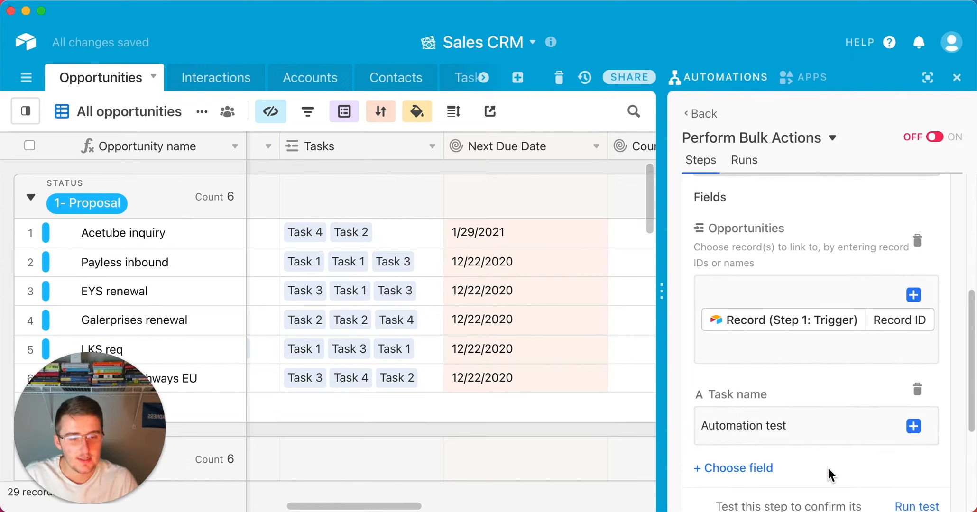
{"action": "left_click", "coordinate": [927, 496]}
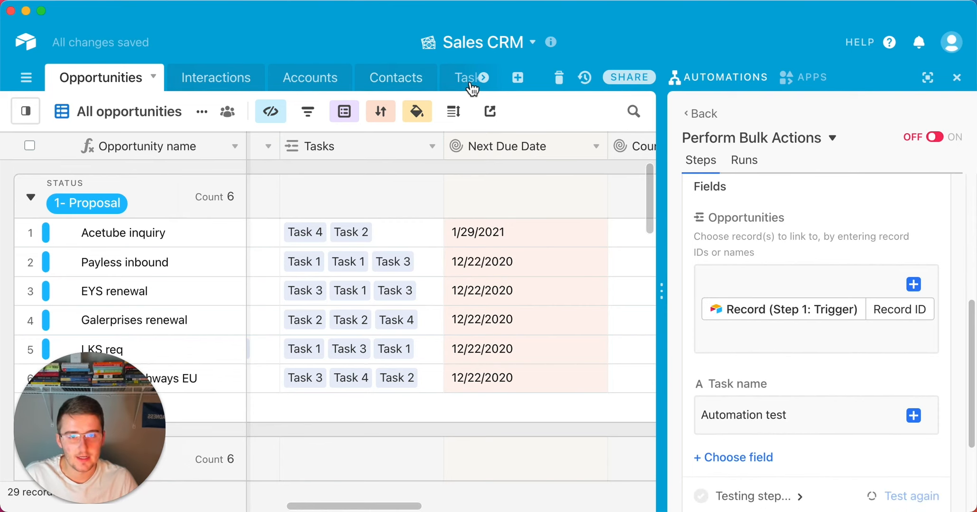
{"action": "left_click", "coordinate": [483, 77]}
{"action": "left_click", "coordinate": [312, 67]}
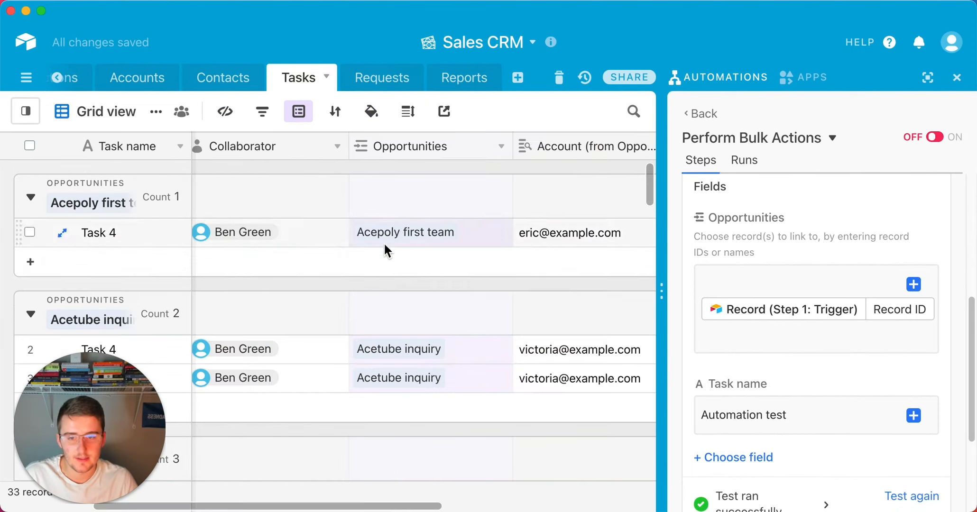
Remove the grouping from the Tasks grid view and check the last task record in the ungrouped list.
{"action": "scroll", "coordinate": [328, 339], "scroll_direction": "down", "scroll_amount": 5}
{"action": "scroll", "coordinate": [319, 337], "scroll_direction": "up", "scroll_amount": 5}
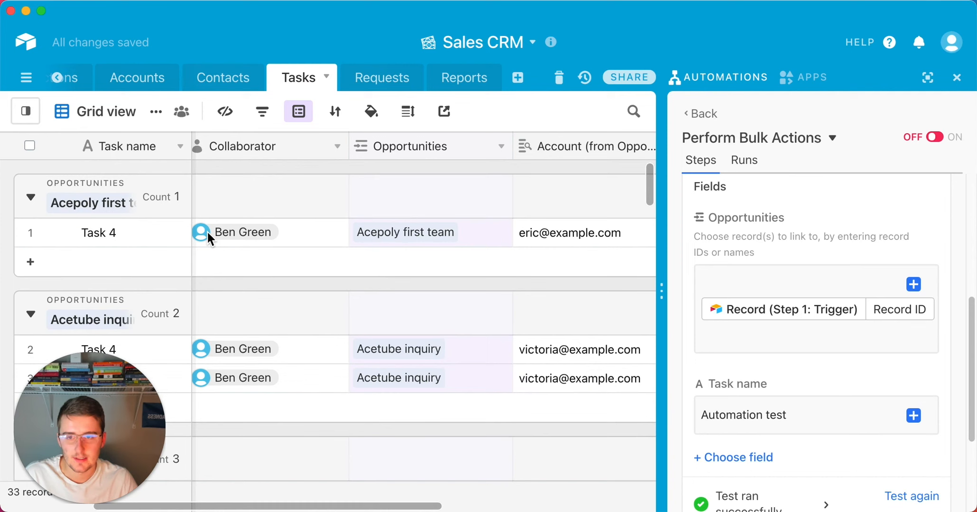
{"action": "left_click", "coordinate": [298, 111]}
{"action": "left_click", "coordinate": [304, 153]}
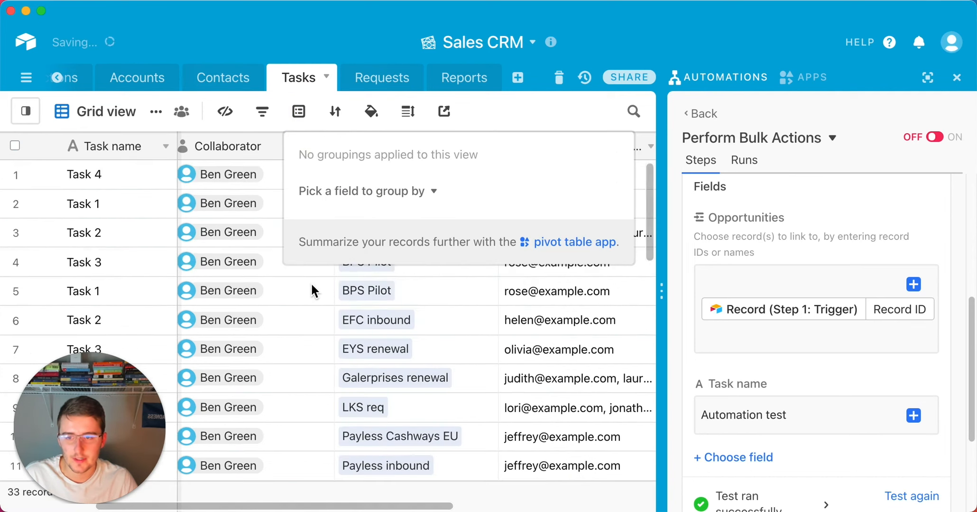
{"action": "scroll", "coordinate": [311, 283], "scroll_direction": "down", "scroll_amount": 10}
{"action": "left_click", "coordinate": [265, 428]}
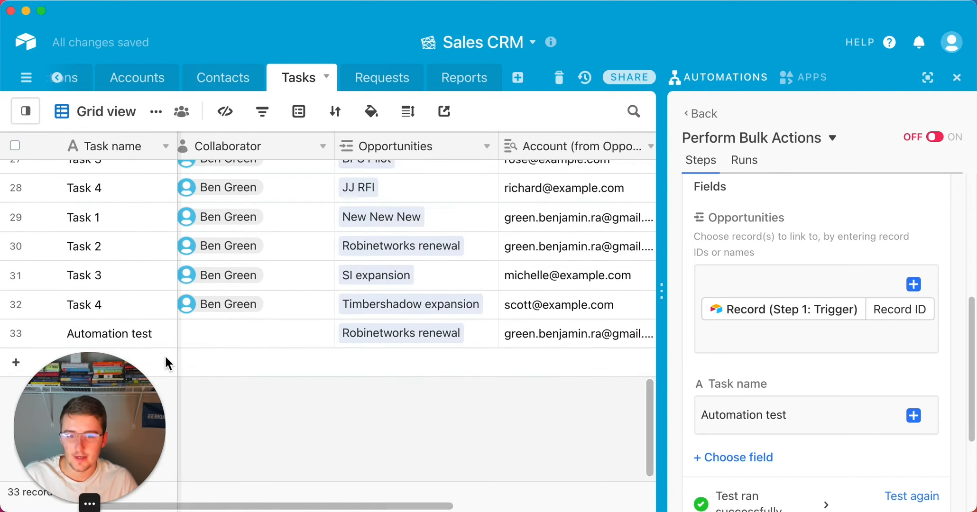
Turn on the Perform Bulk Actions automation.
{"action": "scroll", "coordinate": [863, 328], "scroll_direction": "down", "scroll_amount": 3}
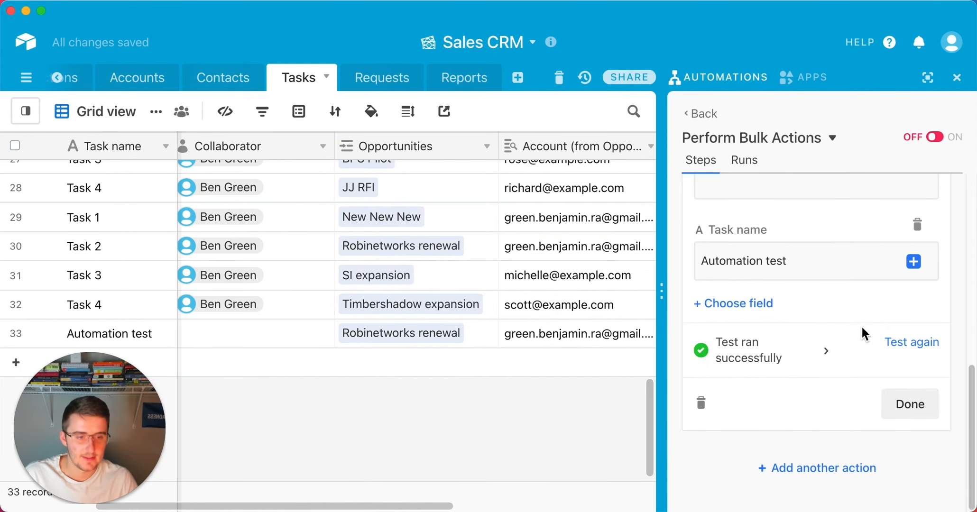
{"action": "scroll", "coordinate": [862, 327], "scroll_direction": "up", "scroll_amount": 3}
{"action": "left_click", "coordinate": [933, 138]}
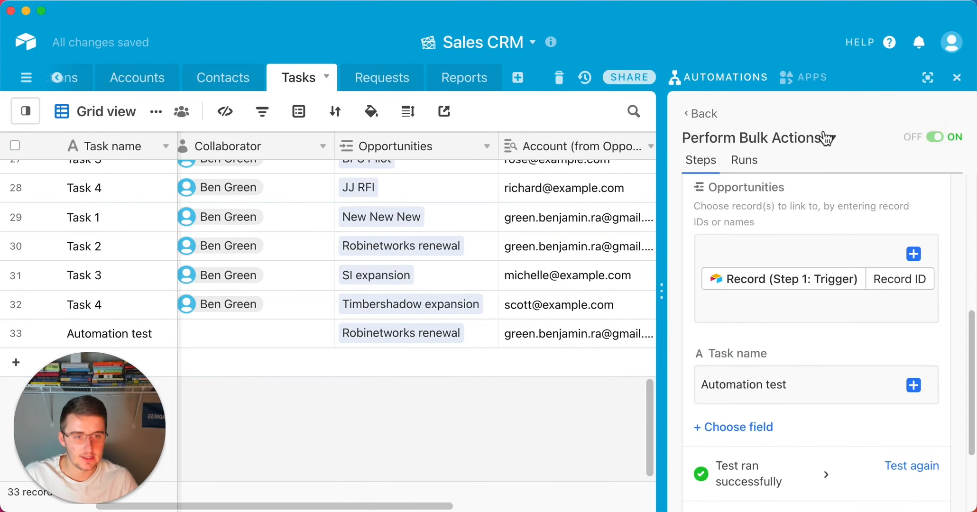
Open the Trigger for Bulk Update automation and rerun the test of its Find records action on the Opportunities table.
{"action": "left_click", "coordinate": [705, 116]}
{"action": "scroll", "coordinate": [847, 313], "scroll_direction": "down", "scroll_amount": 10}
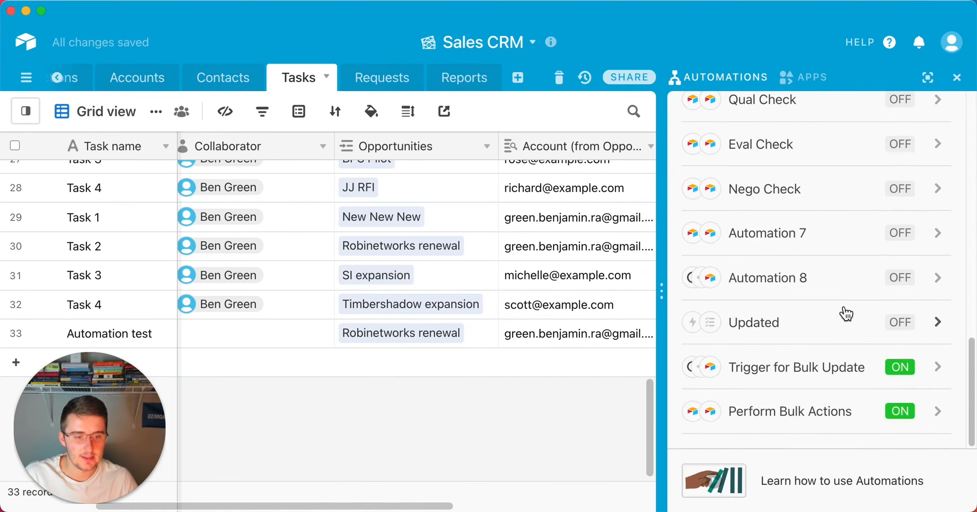
{"action": "left_click", "coordinate": [840, 368]}
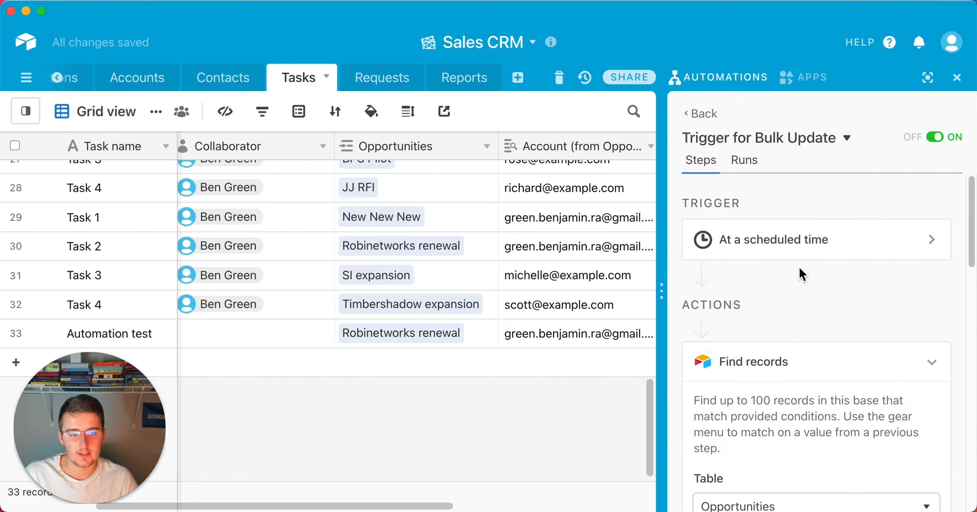
{"action": "scroll", "coordinate": [802, 261], "scroll_direction": "down", "scroll_amount": 5}
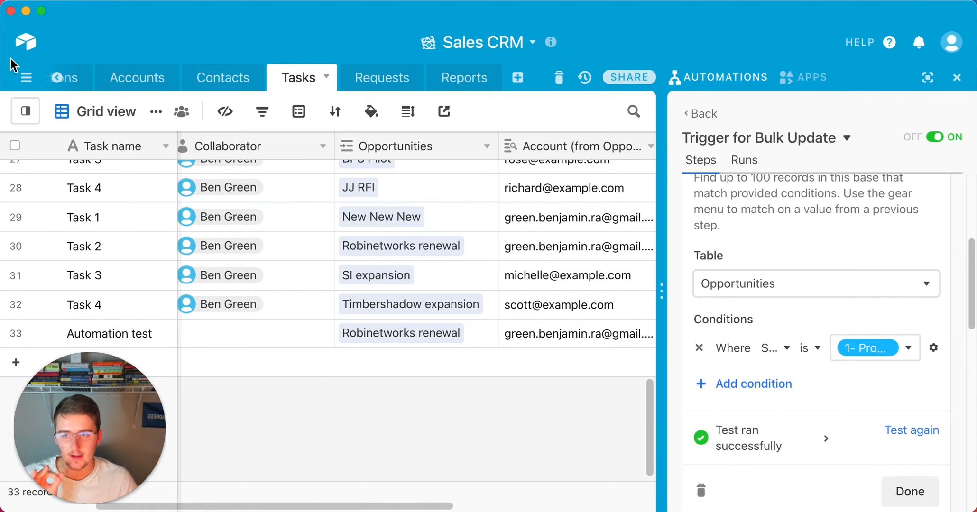
{"action": "left_click", "coordinate": [57, 77]}
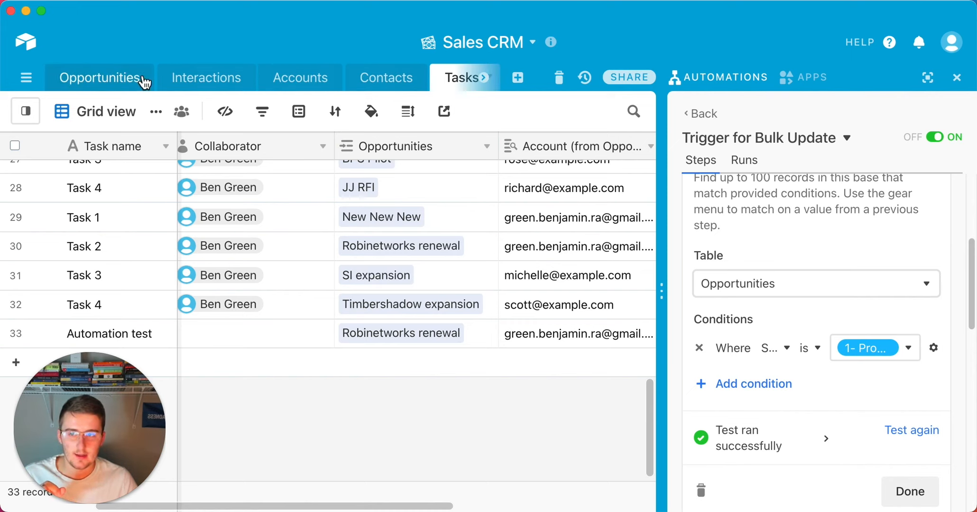
{"action": "left_click", "coordinate": [904, 434]}
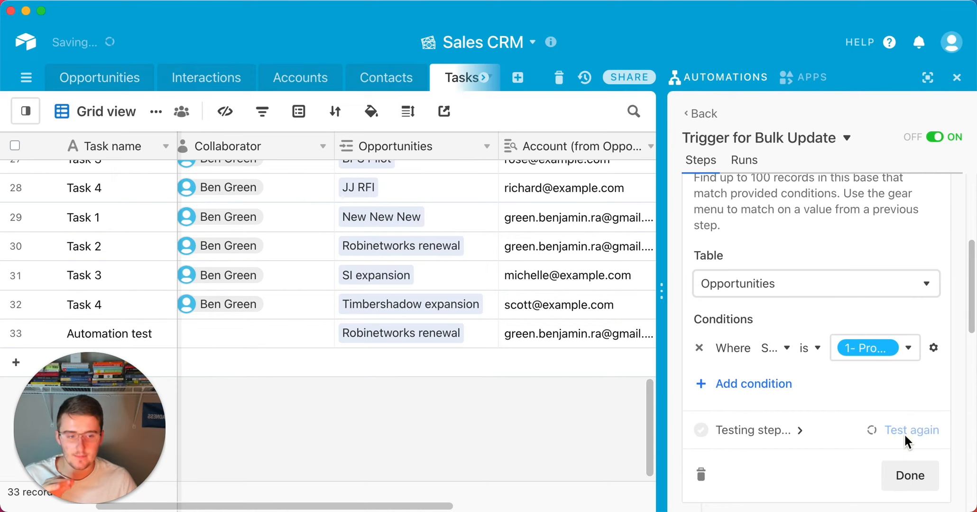
{"action": "scroll", "coordinate": [905, 435], "scroll_direction": "down", "scroll_amount": 3}
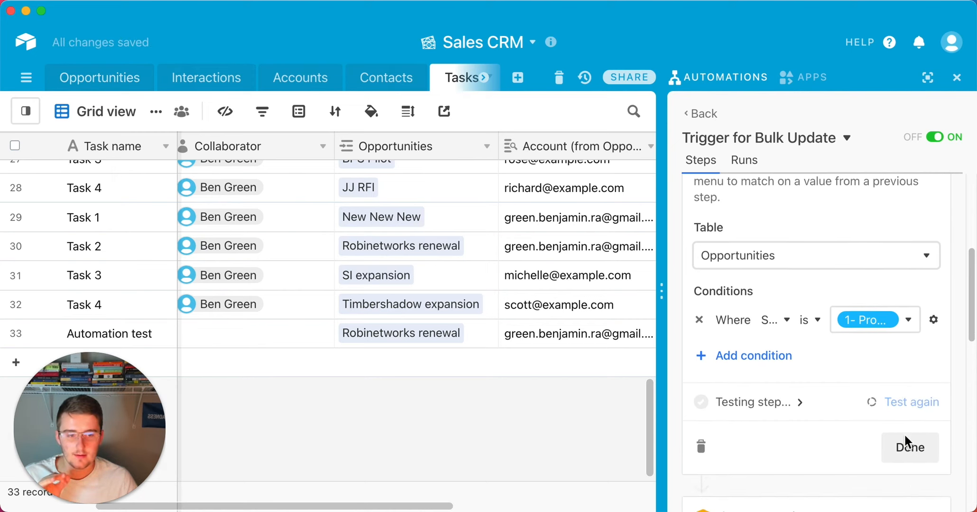
{"action": "scroll", "coordinate": [906, 443], "scroll_direction": "up", "scroll_amount": 2}
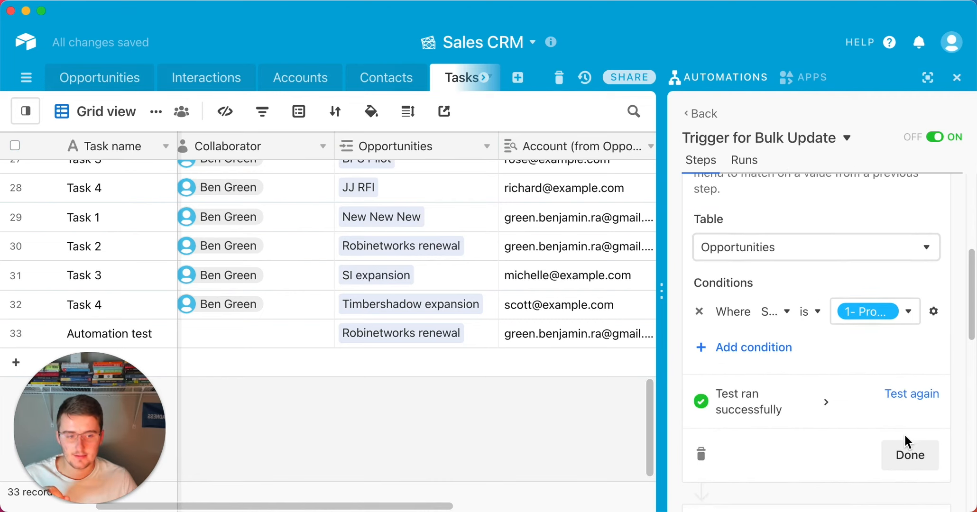
Rerun the test of the final action that creates the "Test Automation" report and check the Tasks grid for new tasks.
{"action": "scroll", "coordinate": [905, 436], "scroll_direction": "down", "scroll_amount": 10}
{"action": "scroll", "coordinate": [904, 433], "scroll_direction": "down", "scroll_amount": 3}
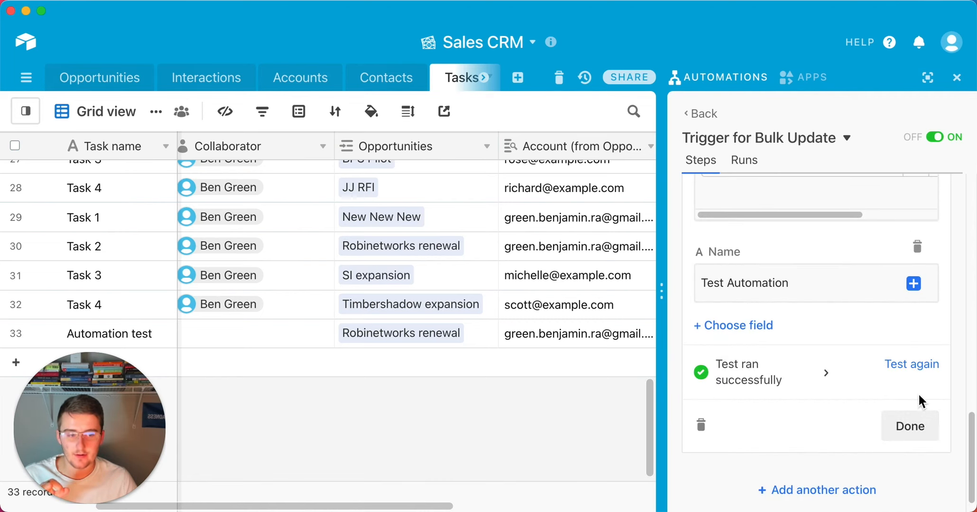
{"action": "left_click", "coordinate": [917, 364]}
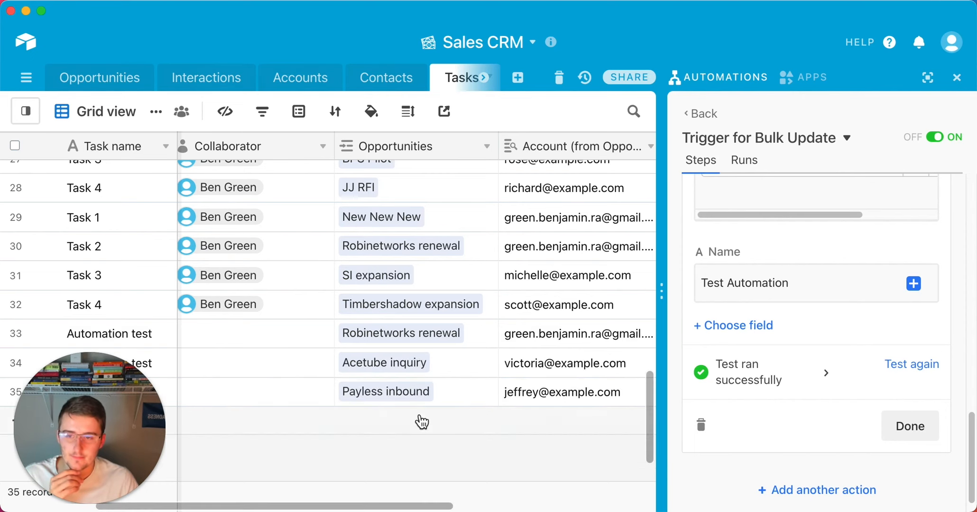
{"action": "scroll", "coordinate": [419, 414], "scroll_direction": "down", "scroll_amount": 1}
{"action": "scroll", "coordinate": [417, 411], "scroll_direction": "down", "scroll_amount": 3}
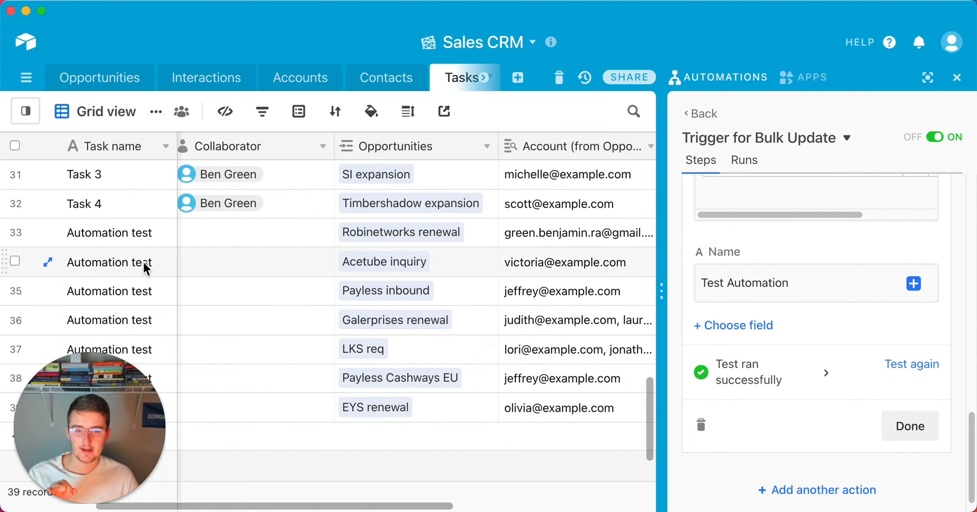
Close the automations panel and compare the status of the linked Robinetworks renewal and Acetube inquiry opportunities.
{"action": "left_click", "coordinate": [962, 79]}
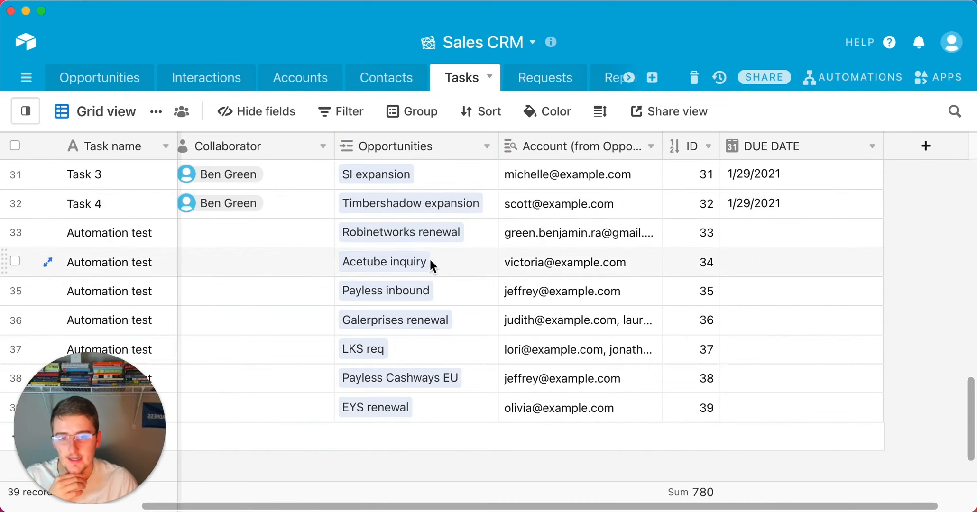
{"action": "left_click", "coordinate": [407, 241]}
{"action": "left_click", "coordinate": [404, 239]}
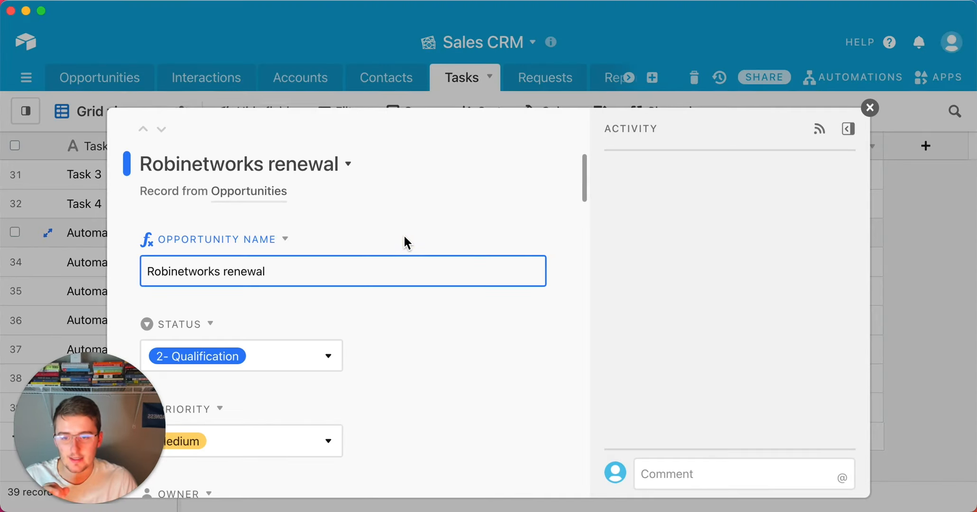
{"action": "scroll", "coordinate": [375, 317], "scroll_direction": "down", "scroll_amount": 3}
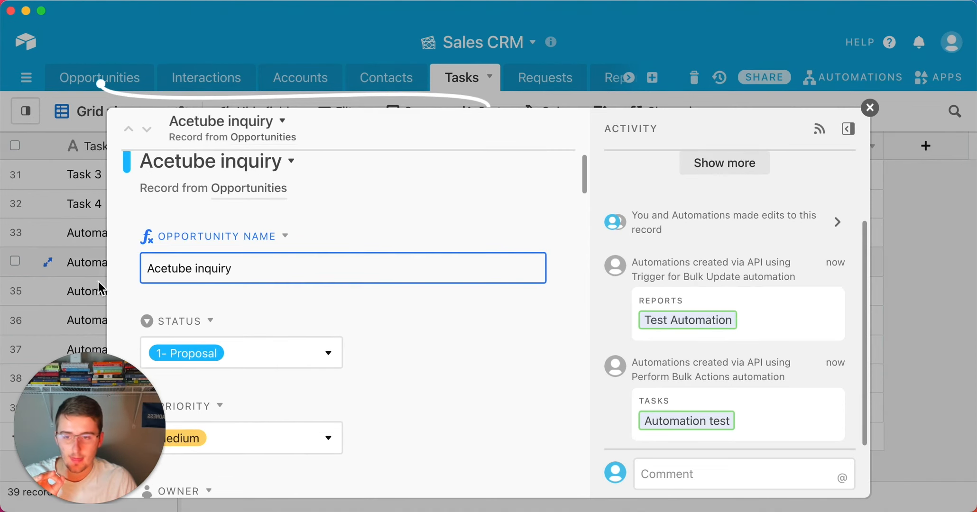
{"action": "left_click", "coordinate": [98, 283]}
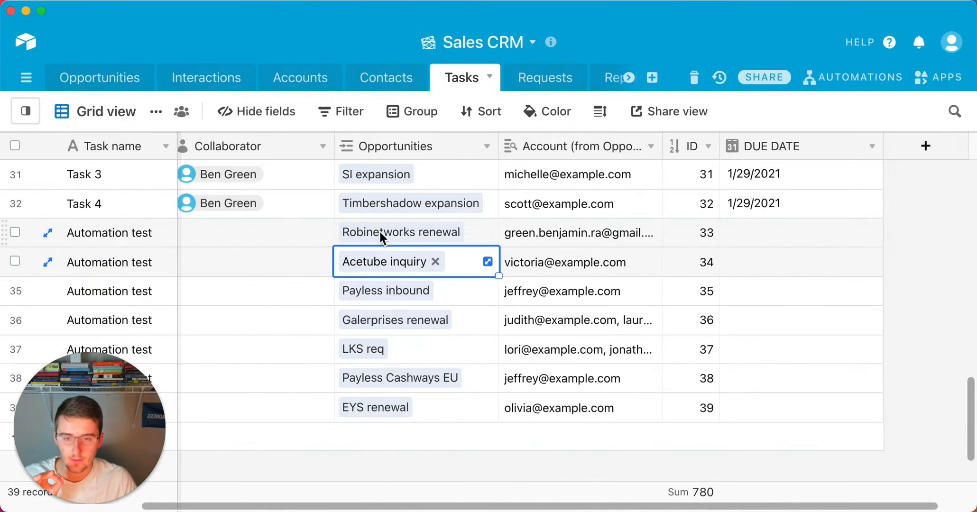
{"action": "left_click", "coordinate": [381, 233]}
{"action": "left_click", "coordinate": [382, 236]}
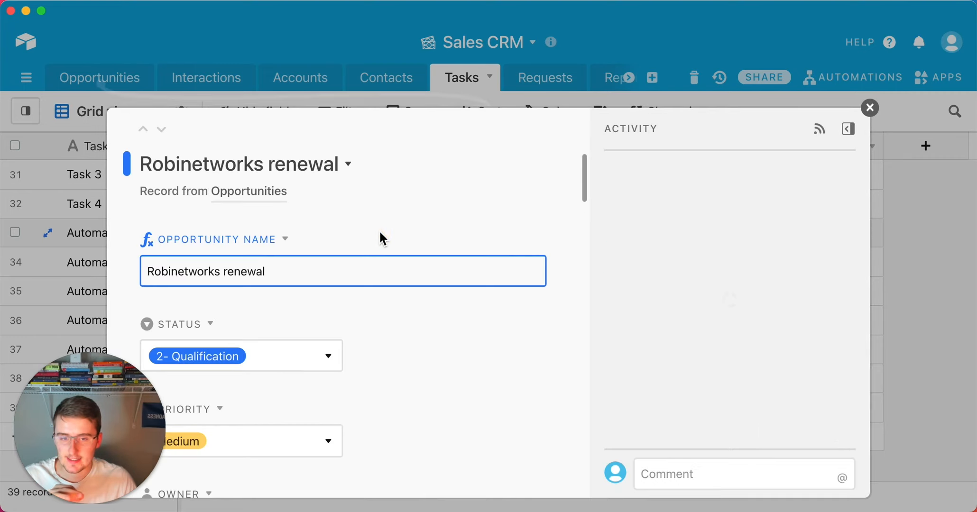
{"action": "left_click", "coordinate": [58, 277]}
Check the status of the Acetube inquiry, Payless inbound and Galerprises renewal opportunities linked to the Automation test tasks.
{"action": "left_click", "coordinate": [412, 264]}
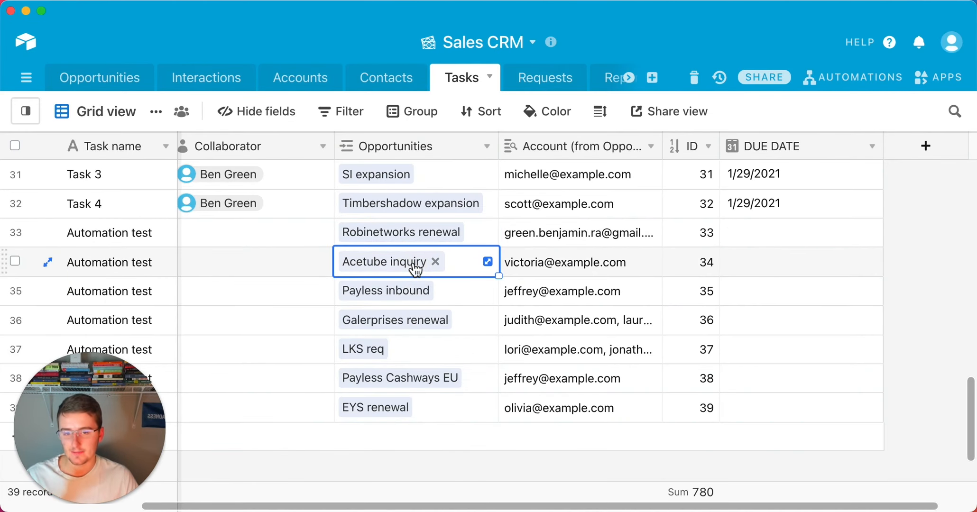
{"action": "left_click", "coordinate": [413, 264]}
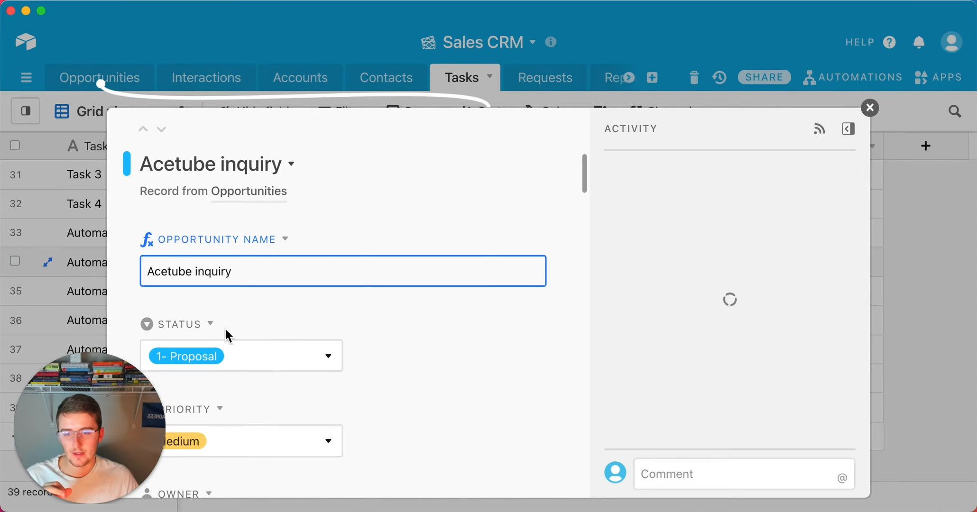
{"action": "left_click", "coordinate": [55, 283]}
{"action": "left_click", "coordinate": [402, 292]}
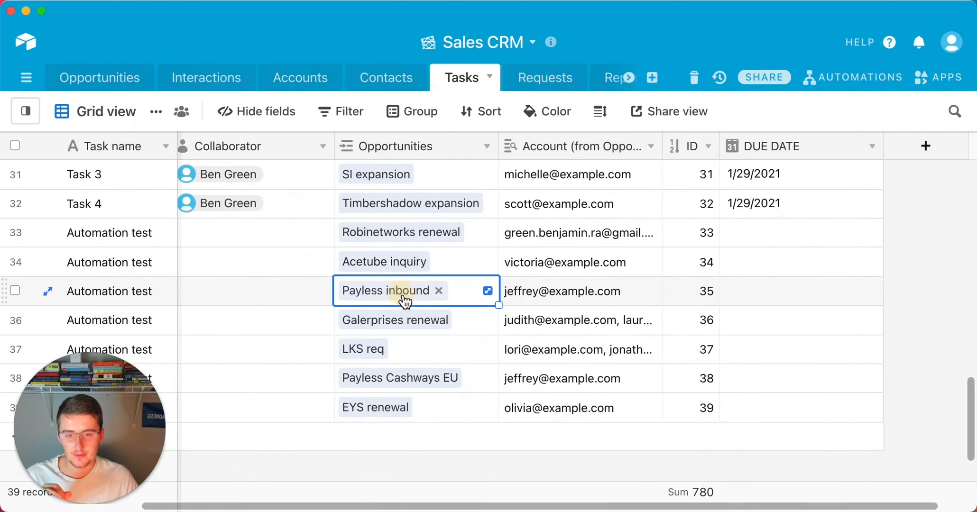
{"action": "left_click", "coordinate": [401, 291]}
{"action": "key", "text": "Escape"}
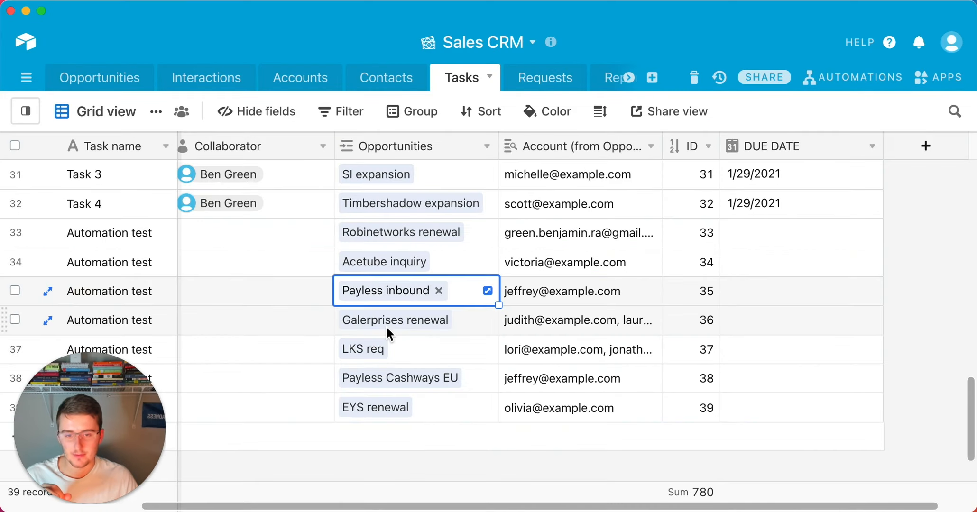
{"action": "left_click", "coordinate": [386, 325]}
{"action": "left_click", "coordinate": [385, 324]}
{"action": "left_click", "coordinate": [64, 298]}
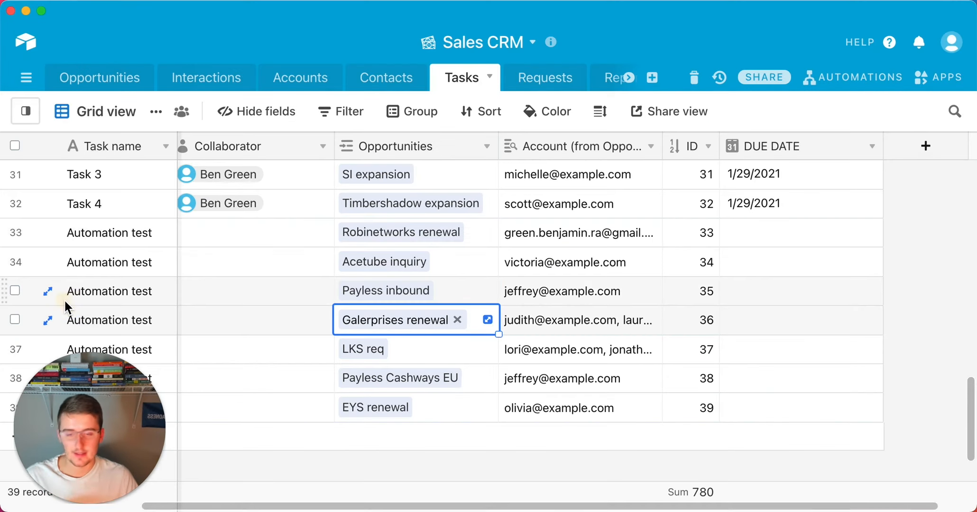